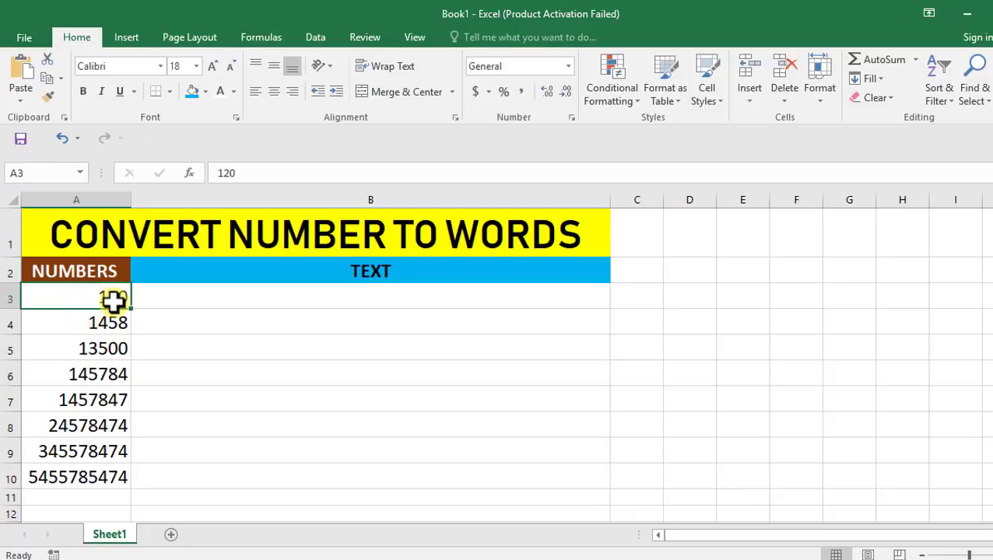
left_click(207, 299)
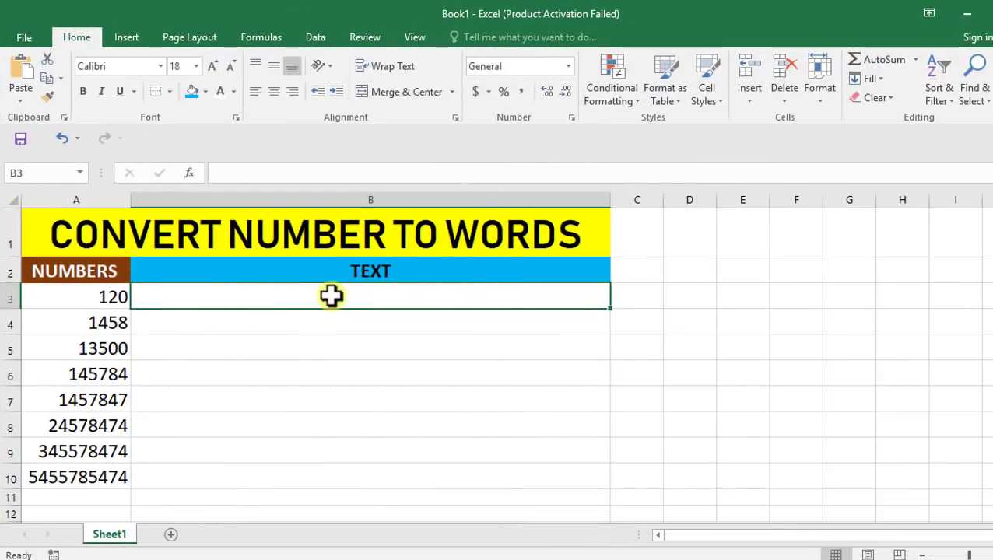
left_click(93, 301)
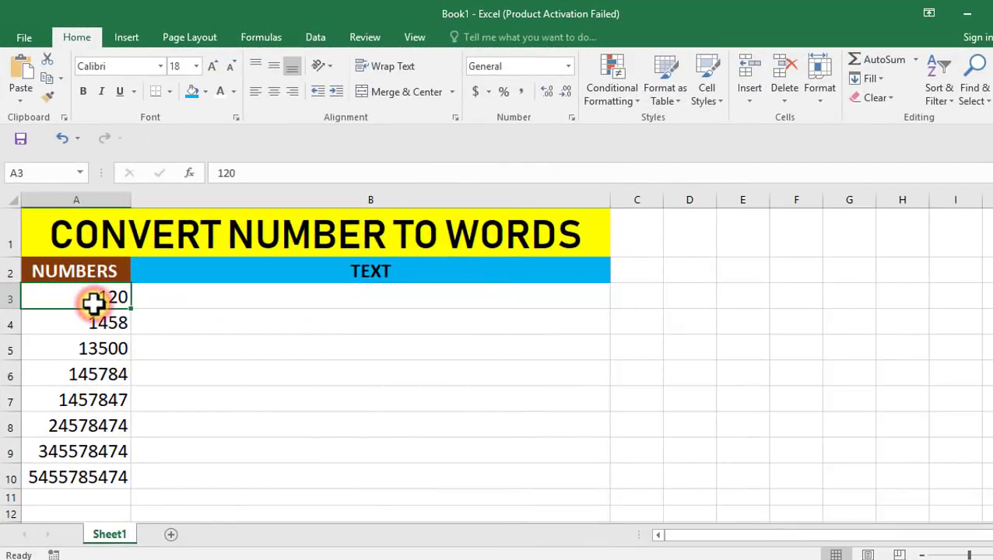
left_click(200, 300)
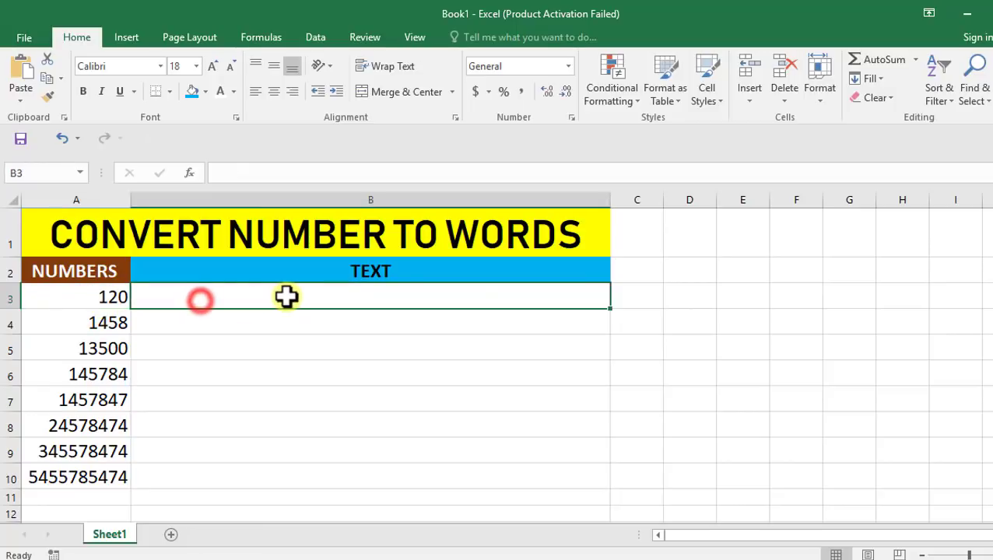
left_click(117, 298)
left_click(241, 291)
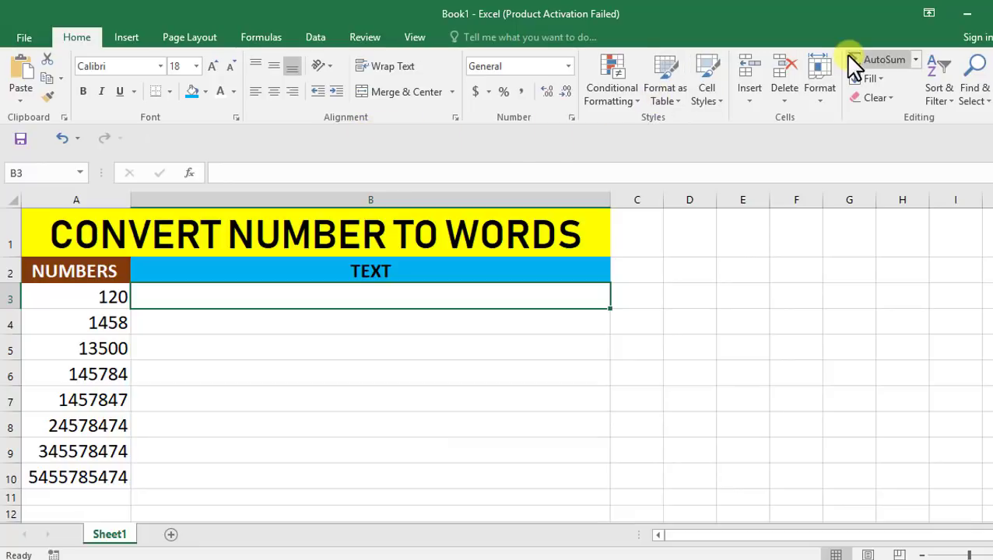
- Open the "Number To Word" text file in Notepad, copy all of its SpellNumber code, and return to the Excel workbook
left_click(970, 14)
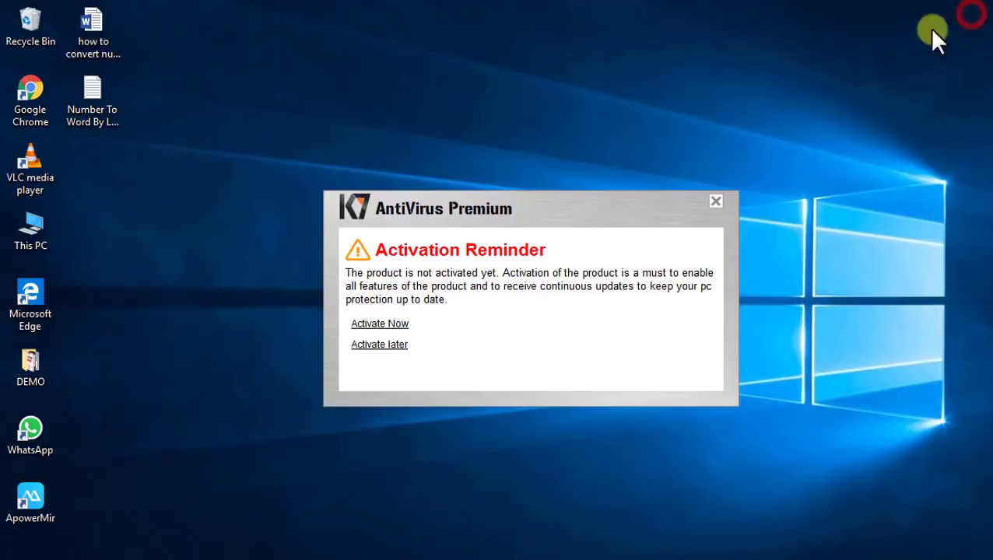
double_click(100, 115)
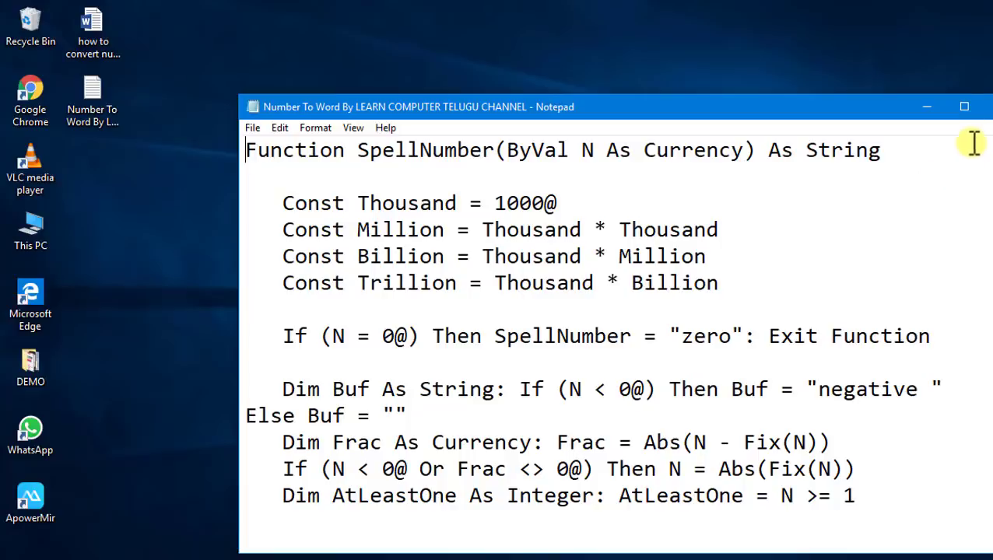
left_click(965, 108)
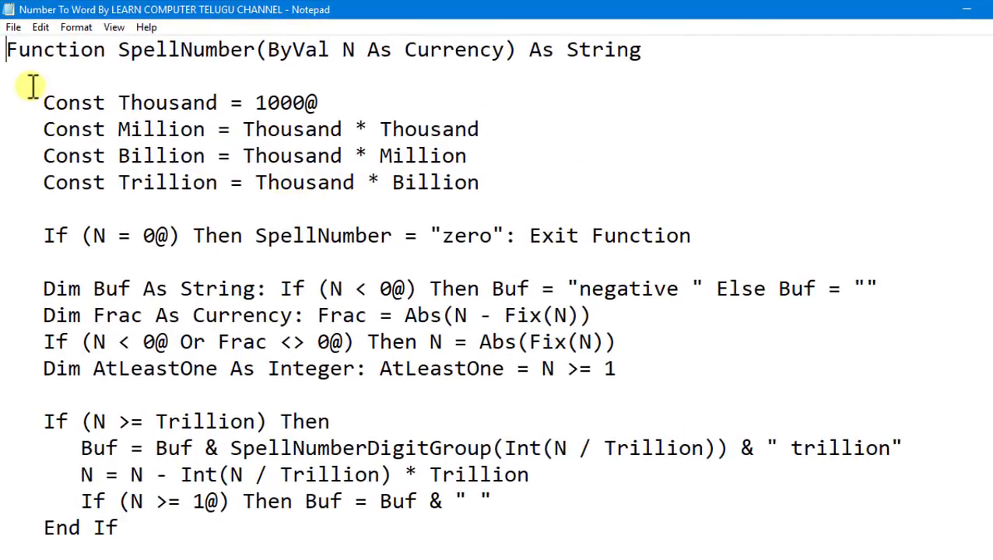
key("ctrl+a")
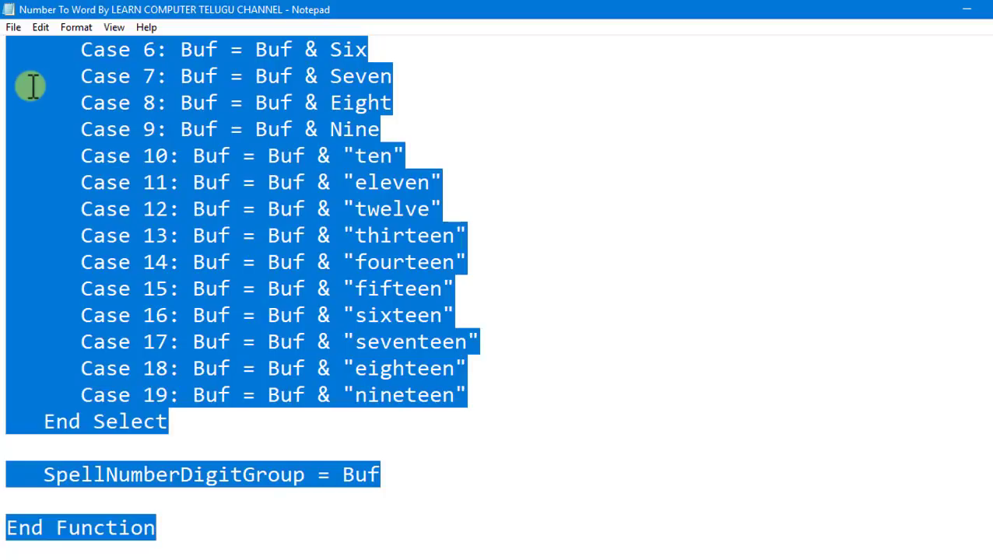
key("ctrl+c")
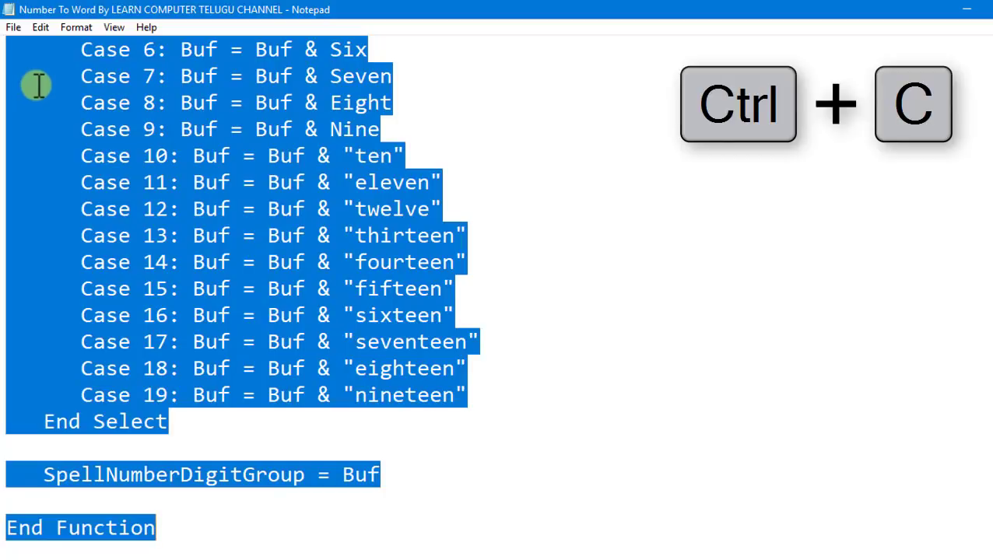
left_click(965, 10)
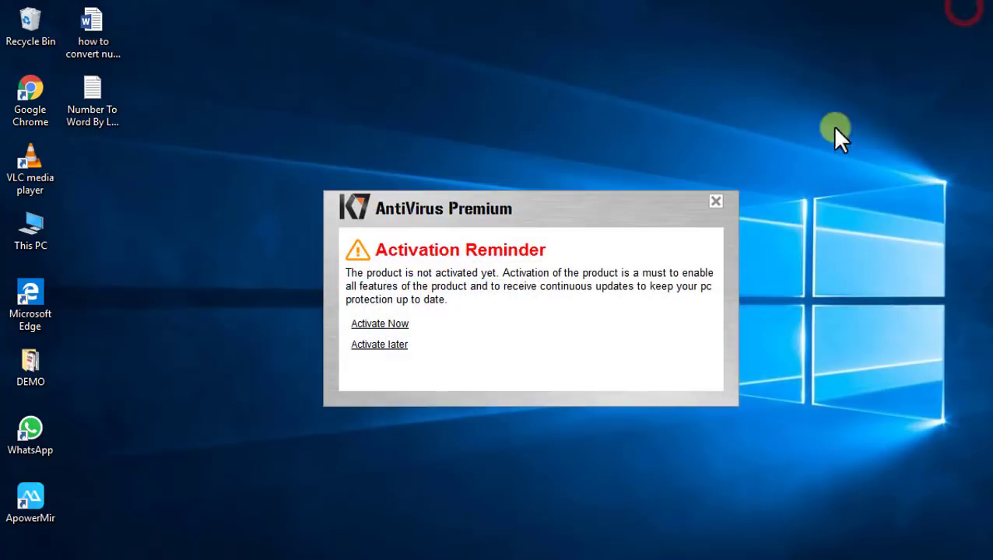
left_click(614, 554)
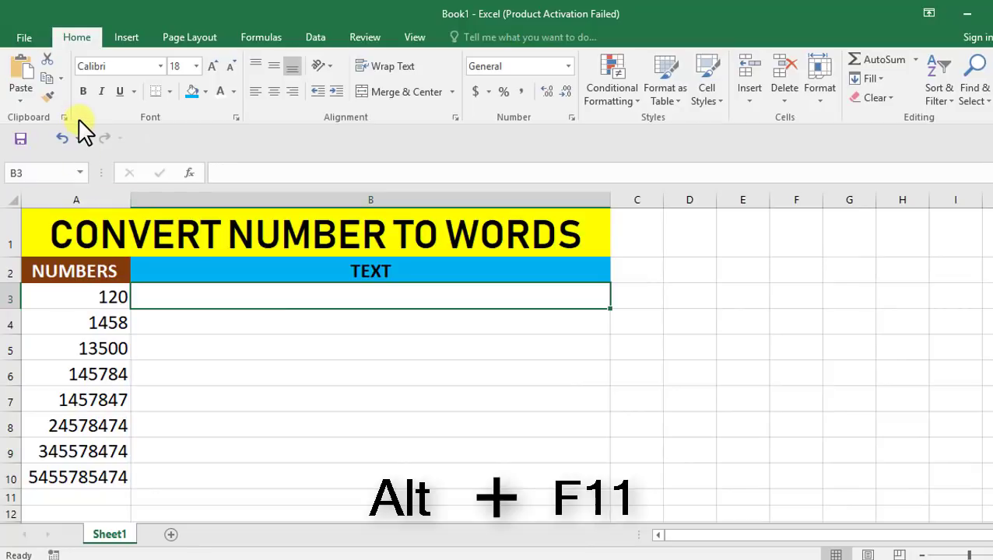
- Open the ribbon customization options of Excel and list the available commands from All Tabs
left_click(143, 142)
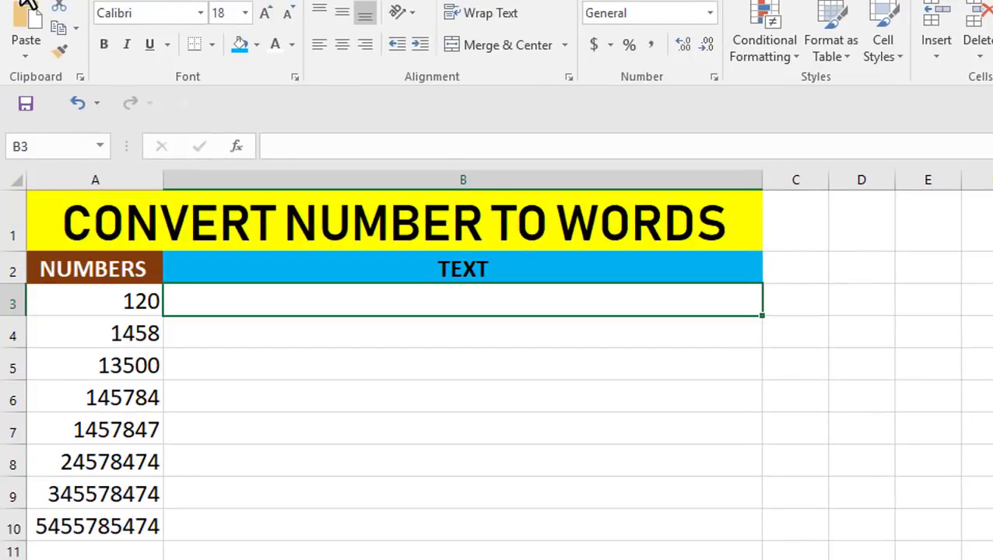
left_click(26, 2)
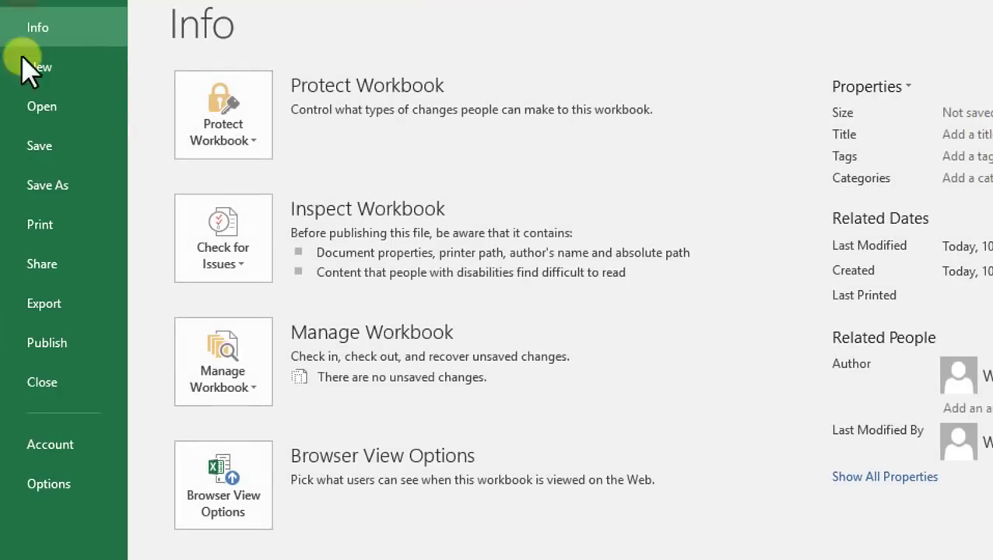
left_click(48, 484)
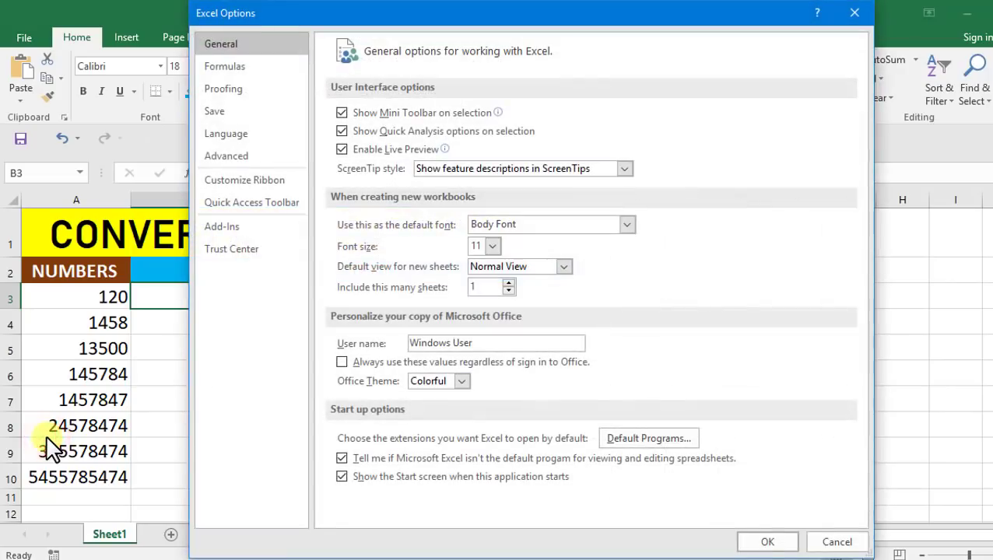
left_click(226, 155)
left_click(232, 187)
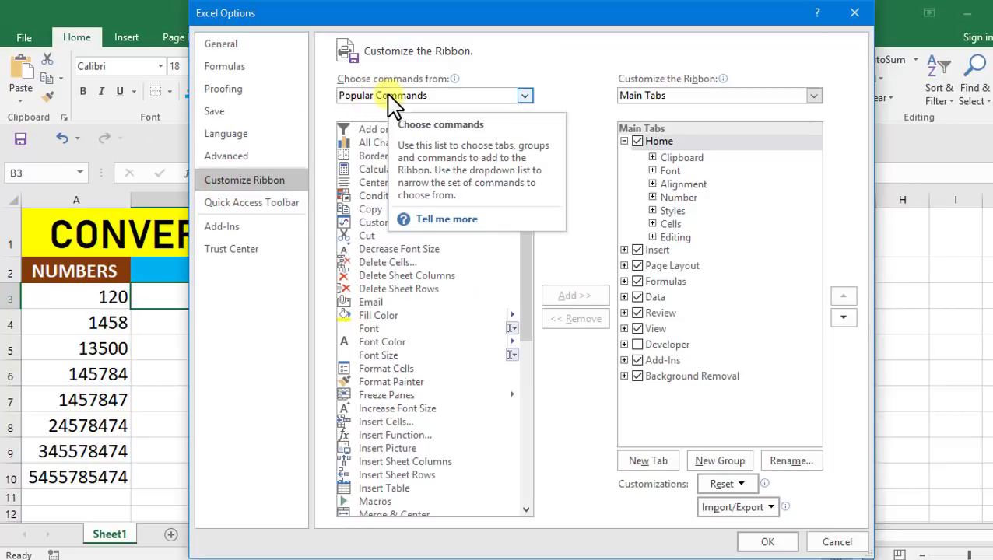
left_click(456, 96)
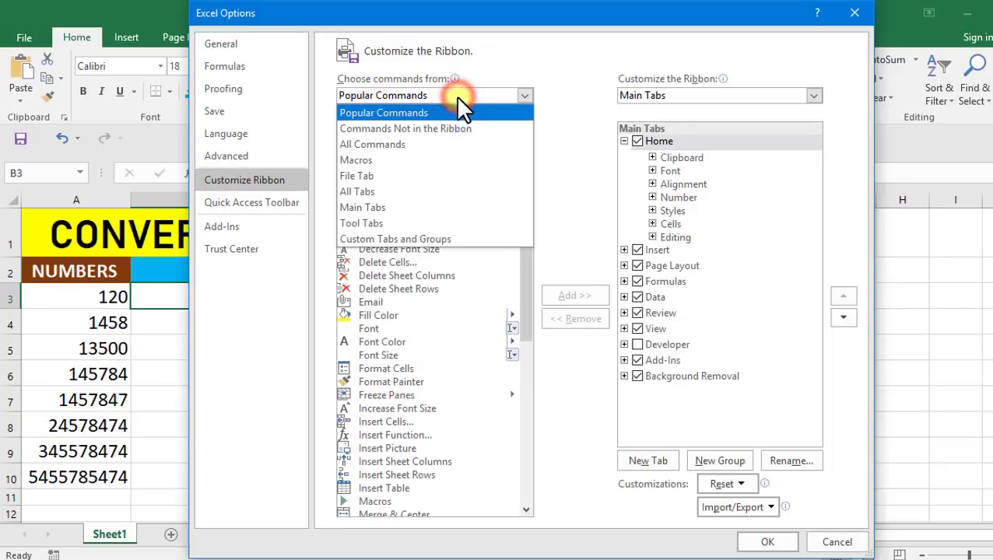
left_click(366, 195)
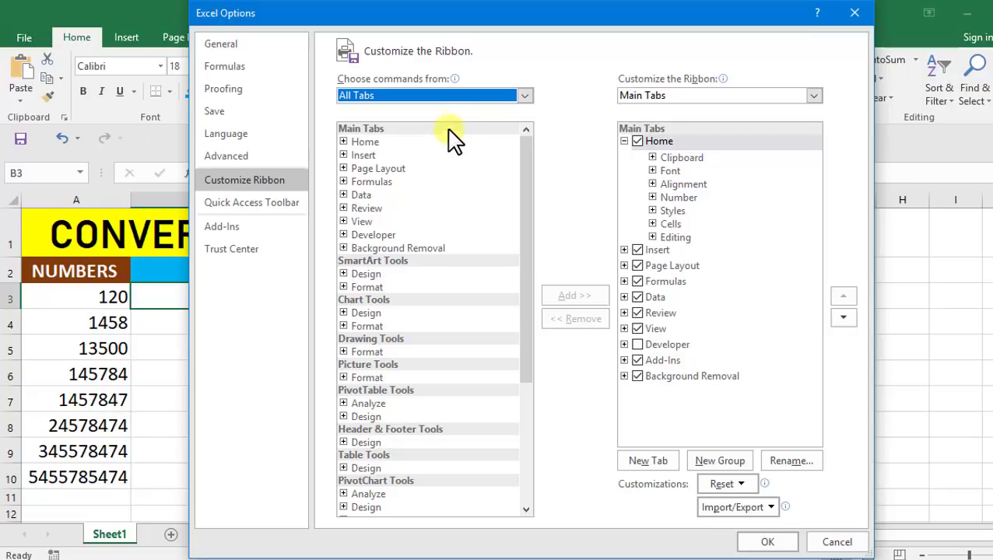
- Enable the Developer tab among the ribbon's main tabs and apply the options
left_click(370, 97)
left_click(380, 97)
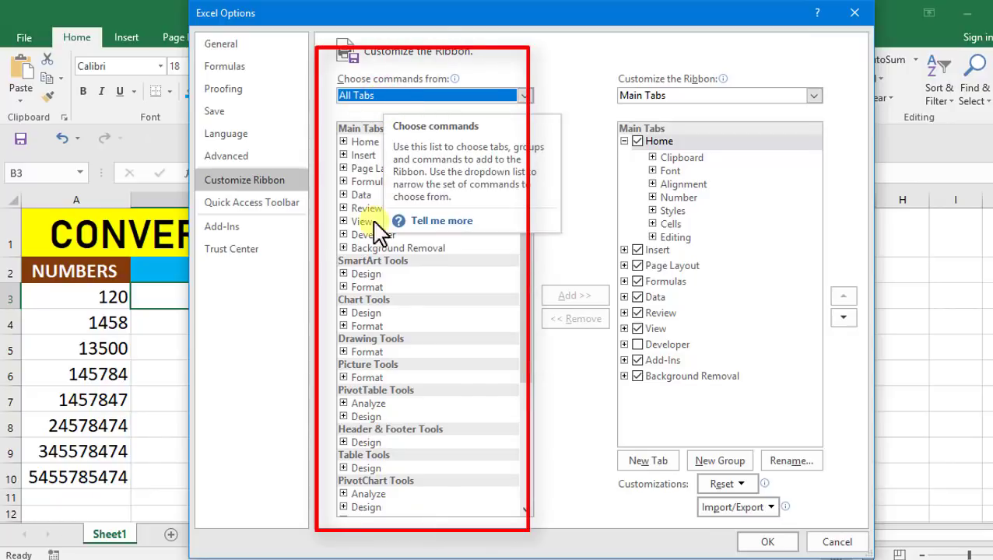
left_click(372, 285)
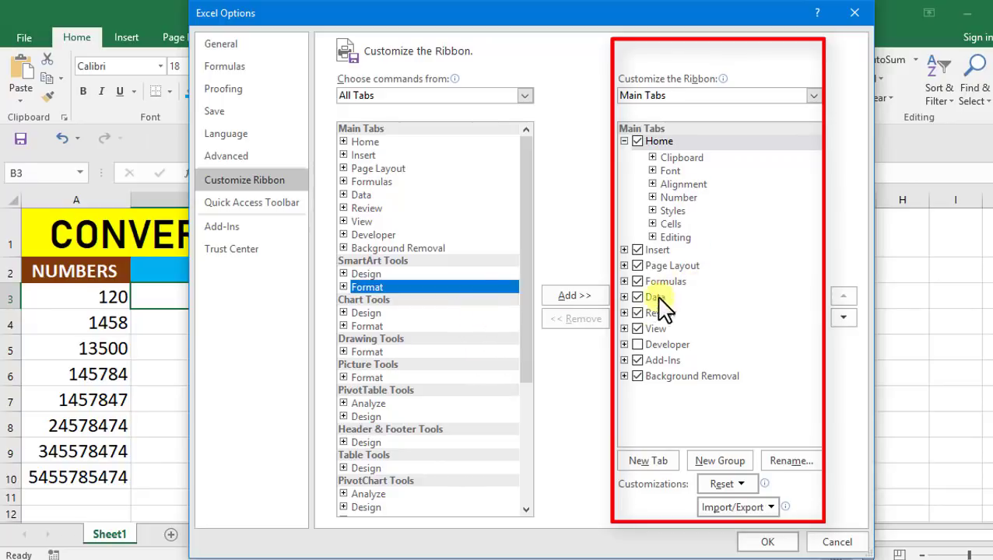
left_click(638, 345)
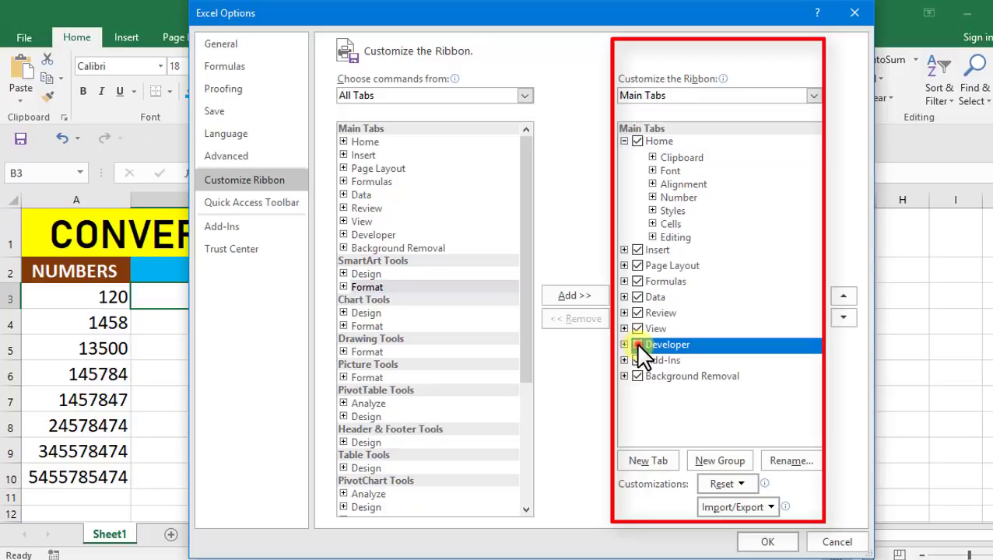
left_click(762, 543)
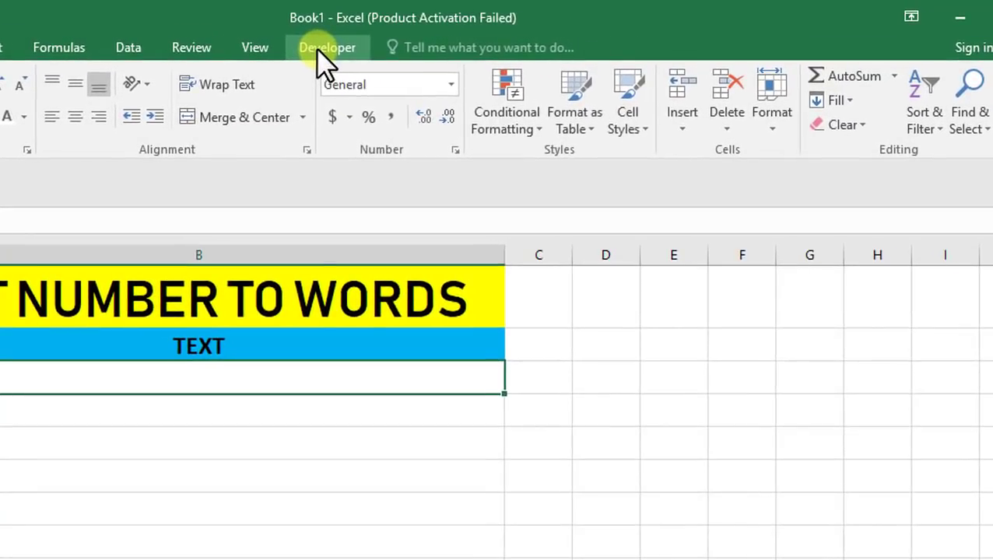
- Open the Visual Basic editor for the workbook using the Developer commands
left_click(467, 37)
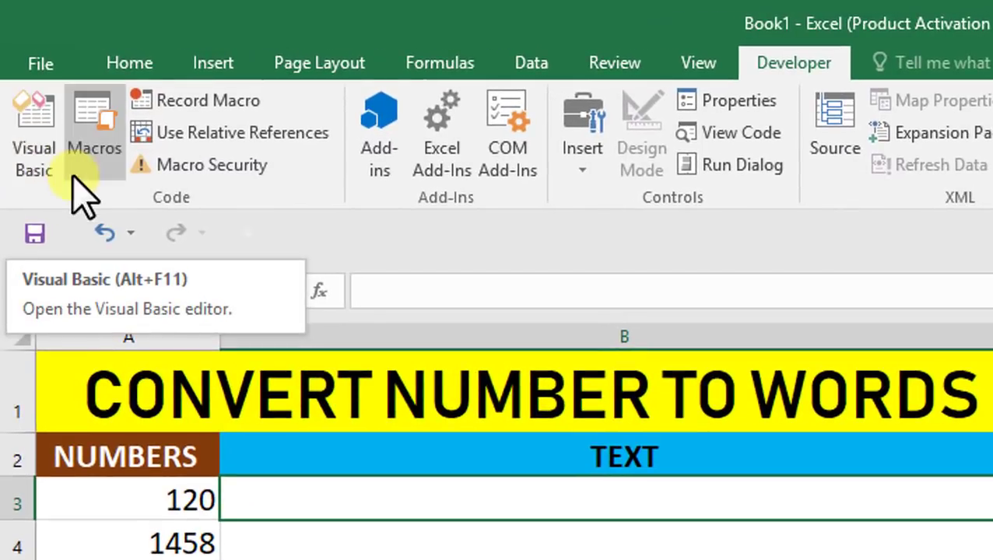
left_click(48, 178)
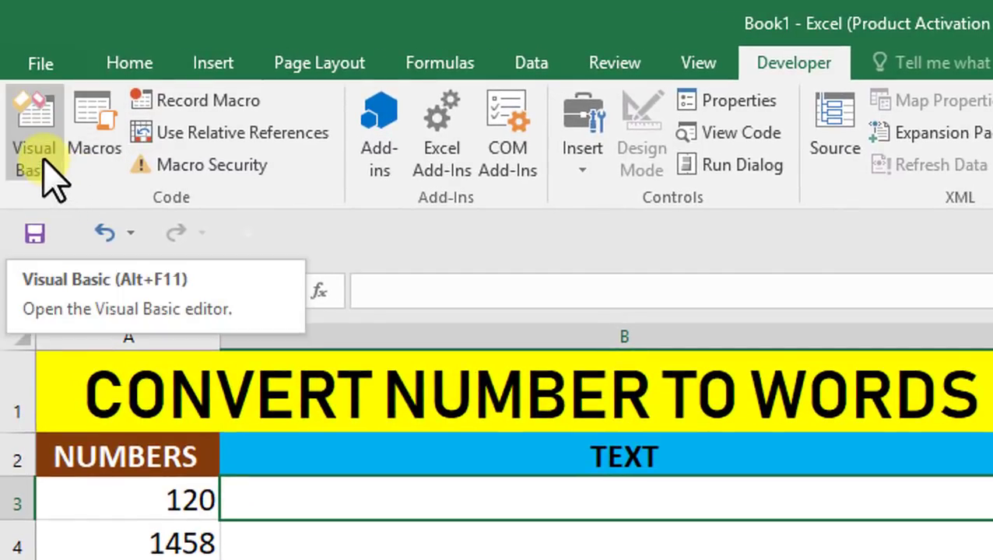
left_click(45, 163)
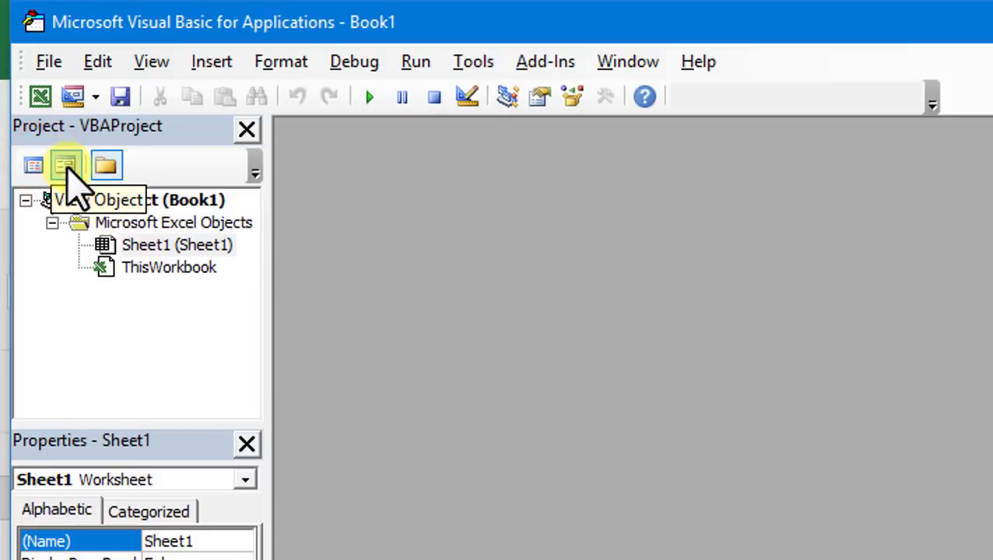
left_click(312, 199)
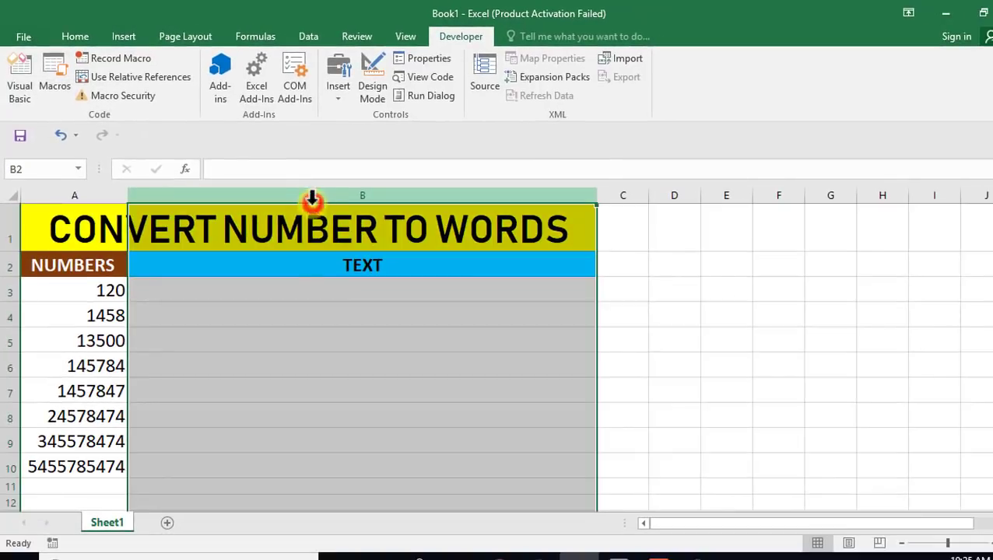
left_click(286, 291)
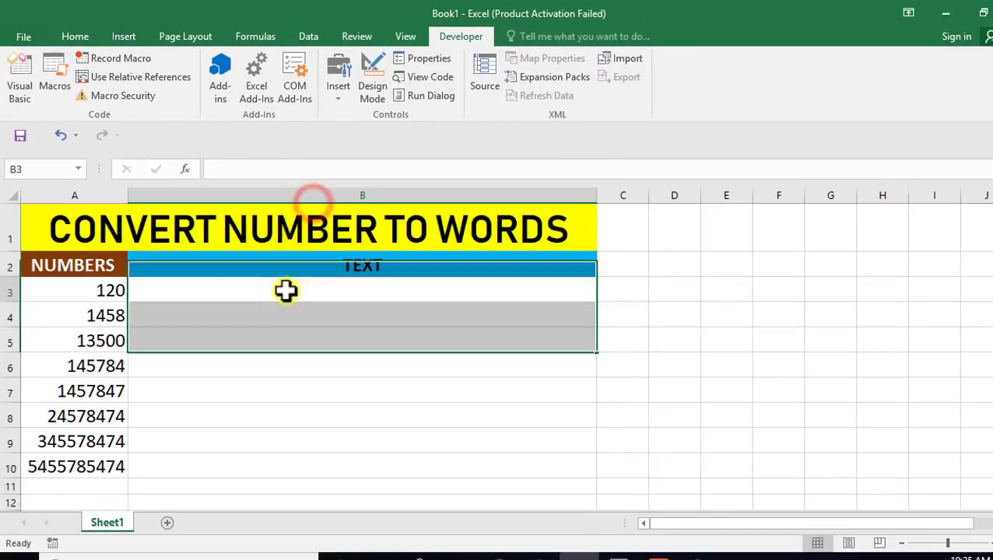
left_click(285, 291)
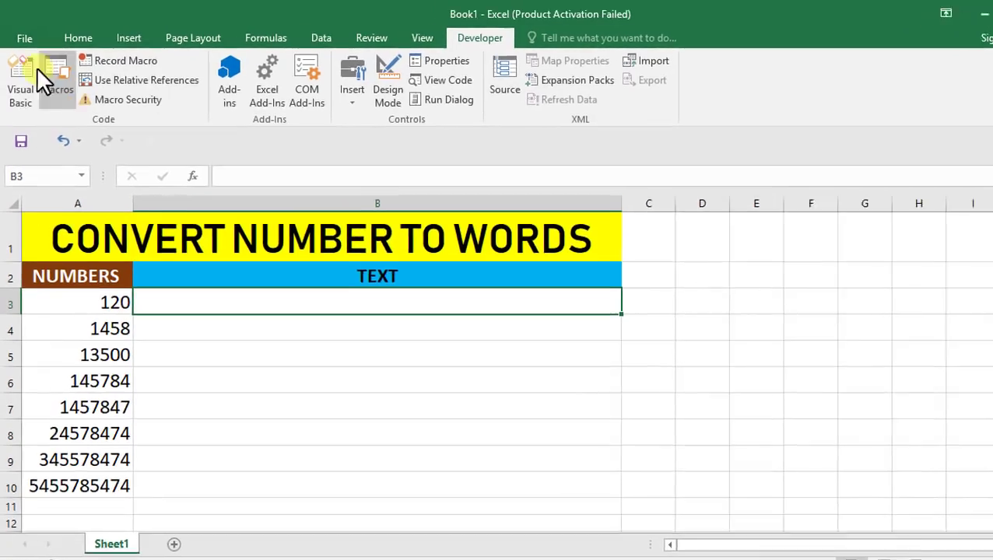
left_click(23, 36)
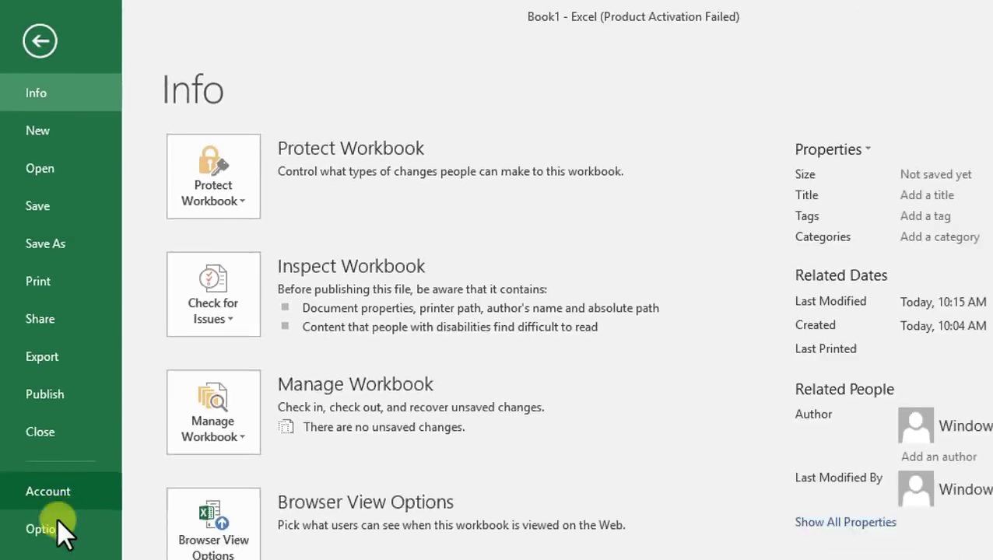
left_click(48, 537)
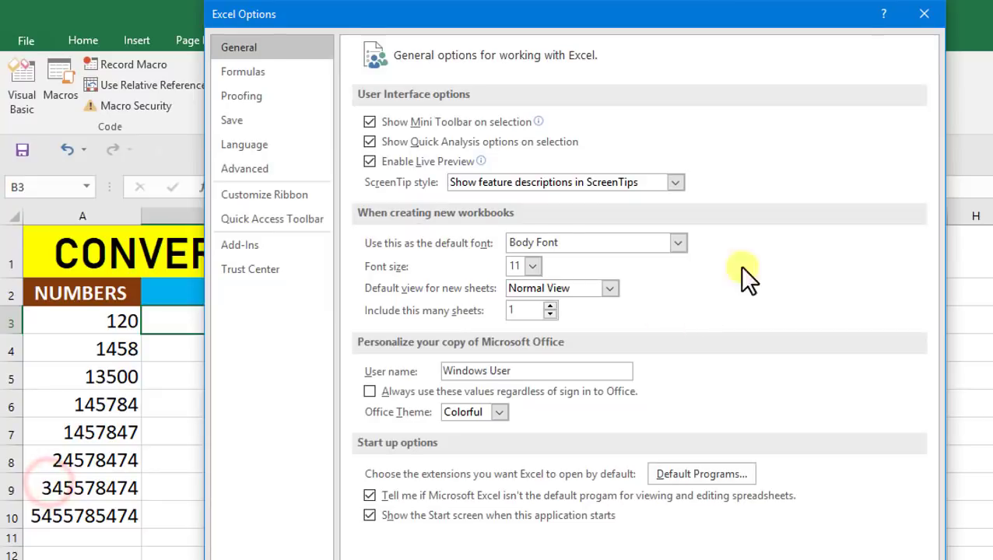
left_click(921, 24)
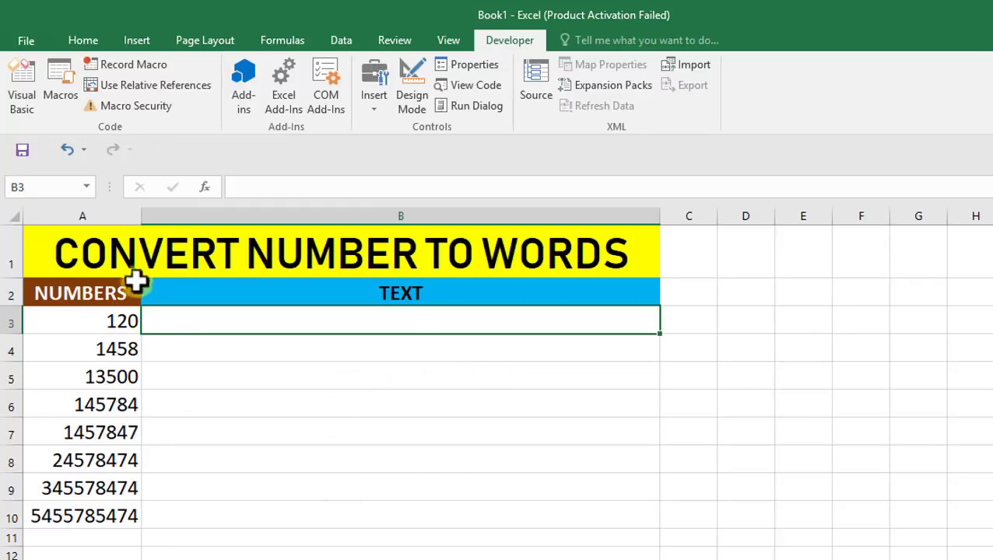
- Bring up the Visual Basic editor again and insert a new standard module into the Book1 project
left_click(15, 89)
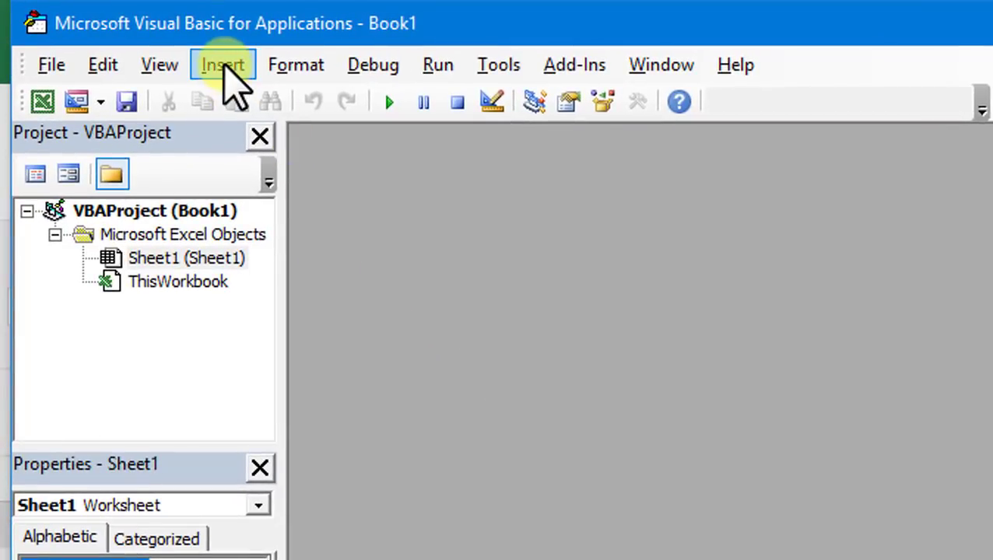
left_click(225, 67)
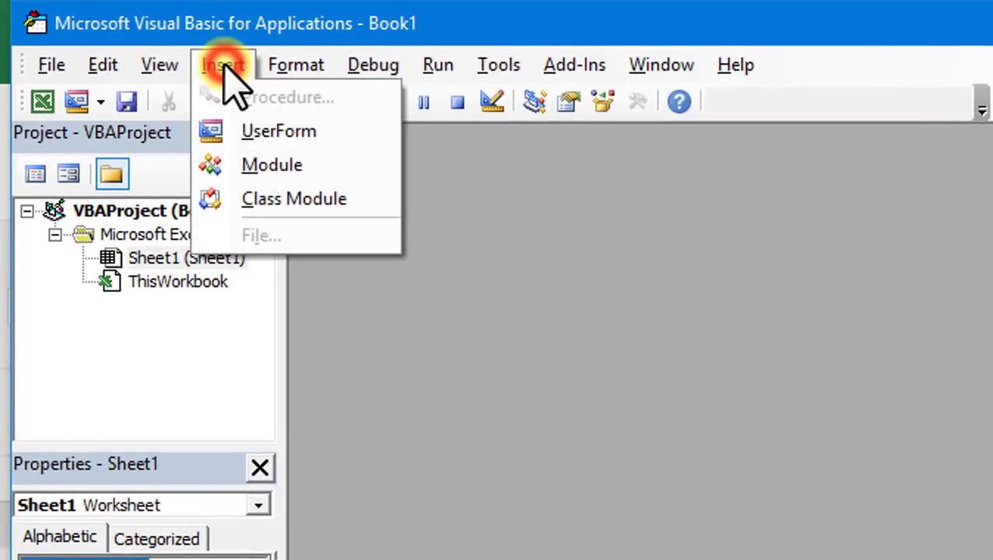
left_click(247, 176)
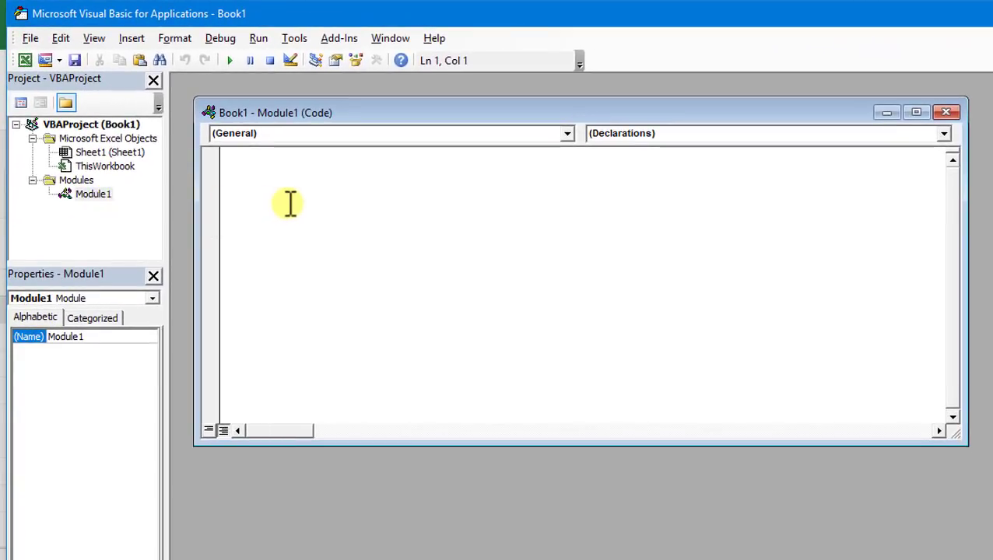
left_click(134, 39)
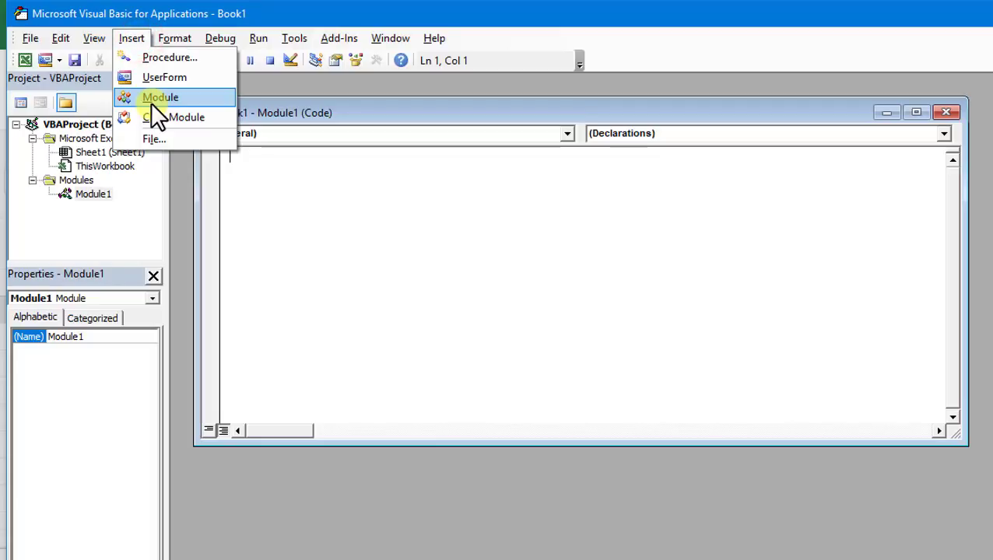
left_click(280, 113)
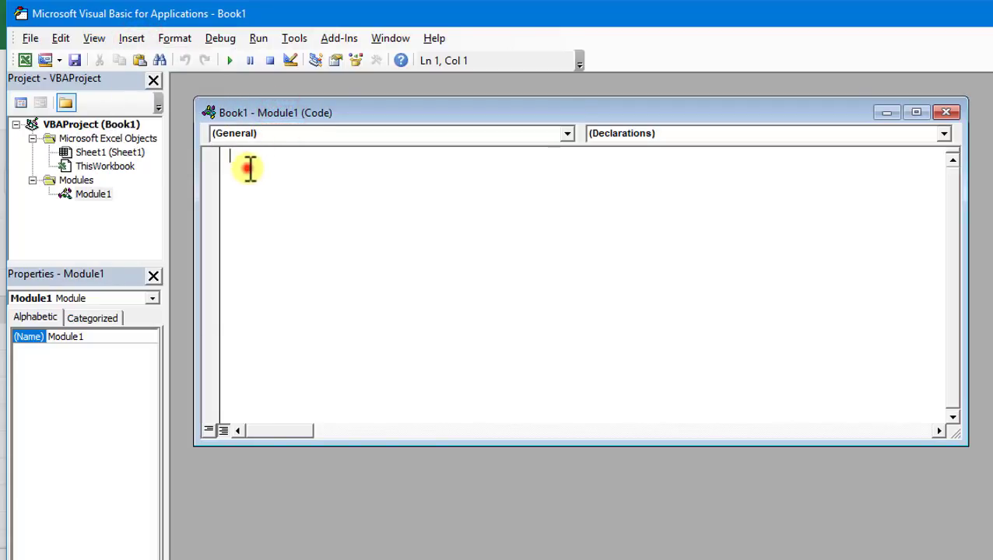
- Paste the copied SpellNumber function code into the empty Module1 code window
key("ctrl+v")
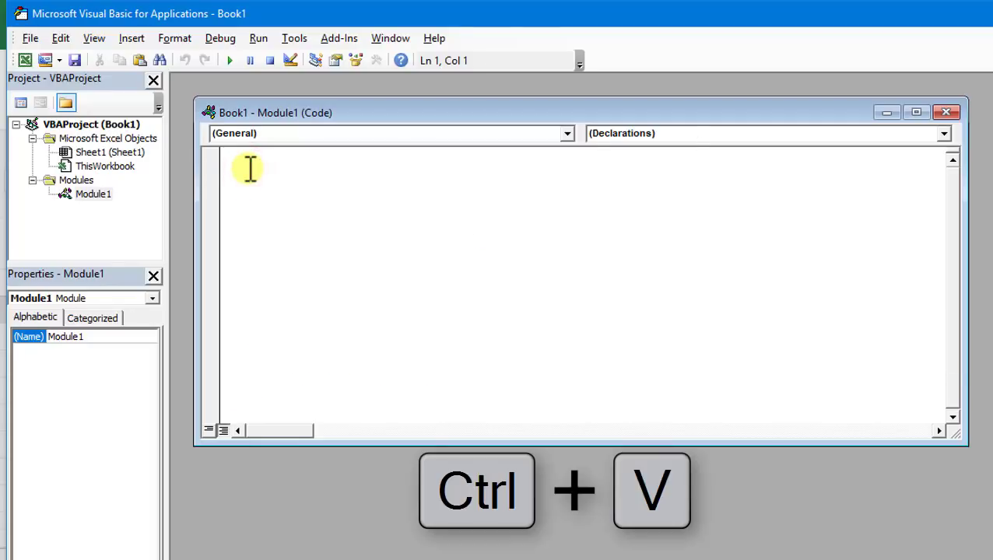
scroll(602, 303, "up", 4)
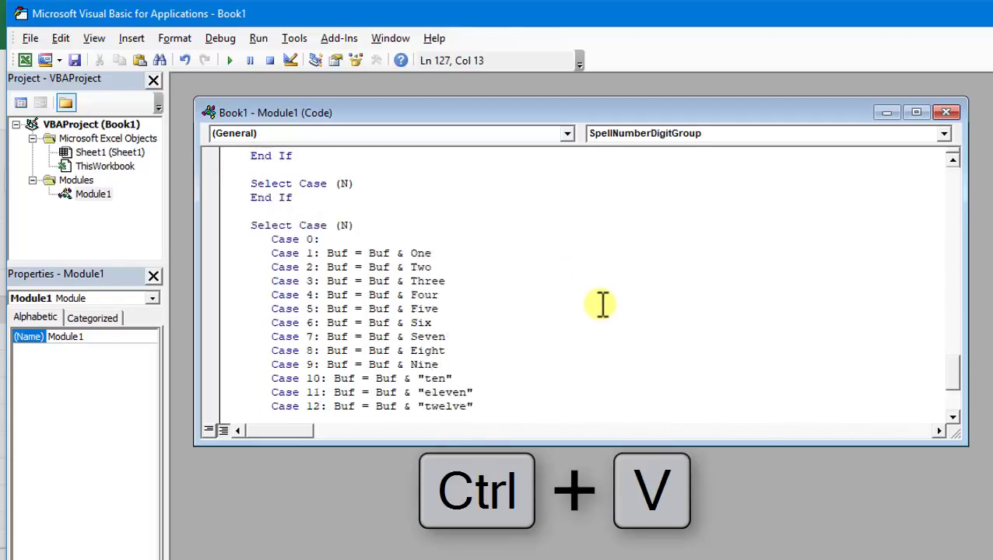
scroll(602, 303, "up", 8)
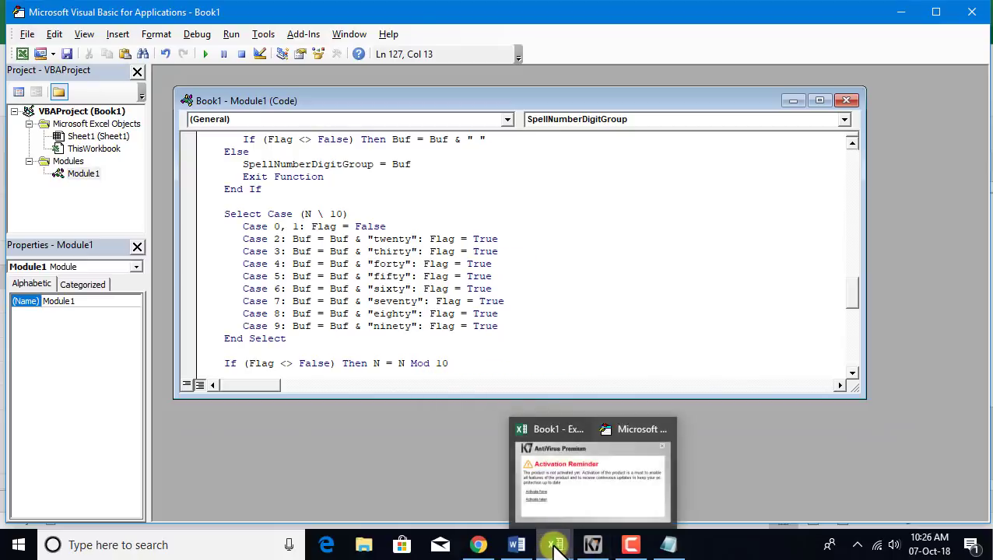
- Switch from the Visual Basic editor back to the Book1 workbook in Excel
left_click(554, 544)
left_click(506, 492)
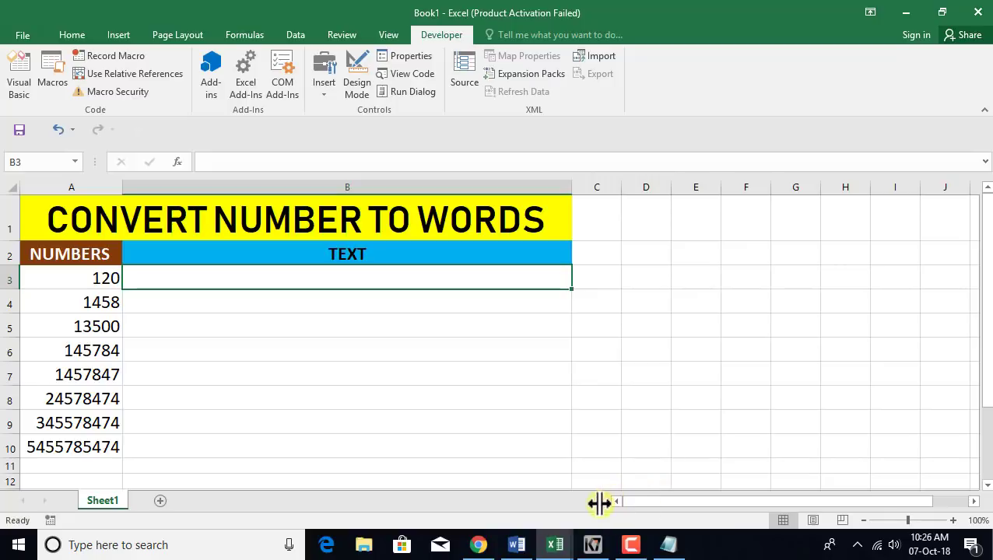
mouse_move(554, 547)
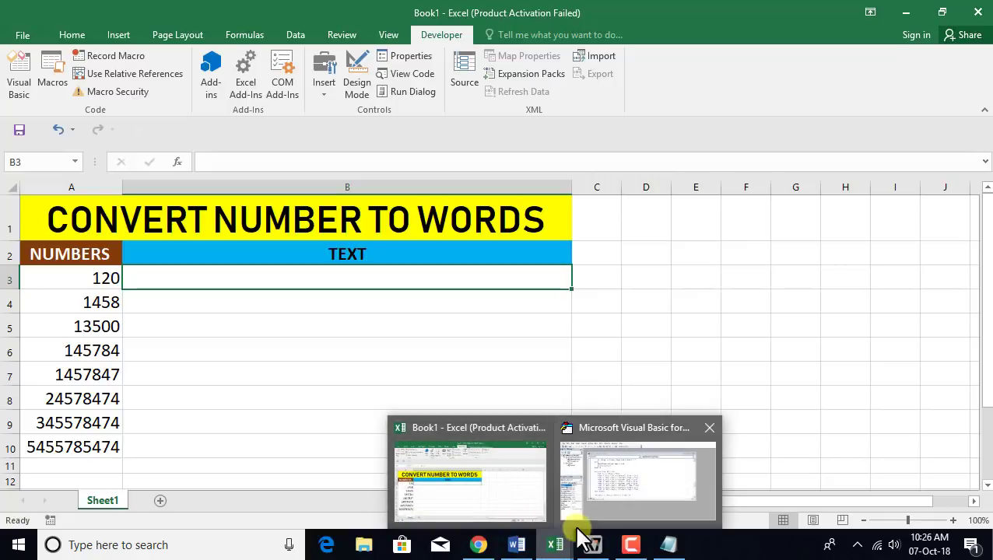
mouse_move(615, 494)
mouse_move(521, 491)
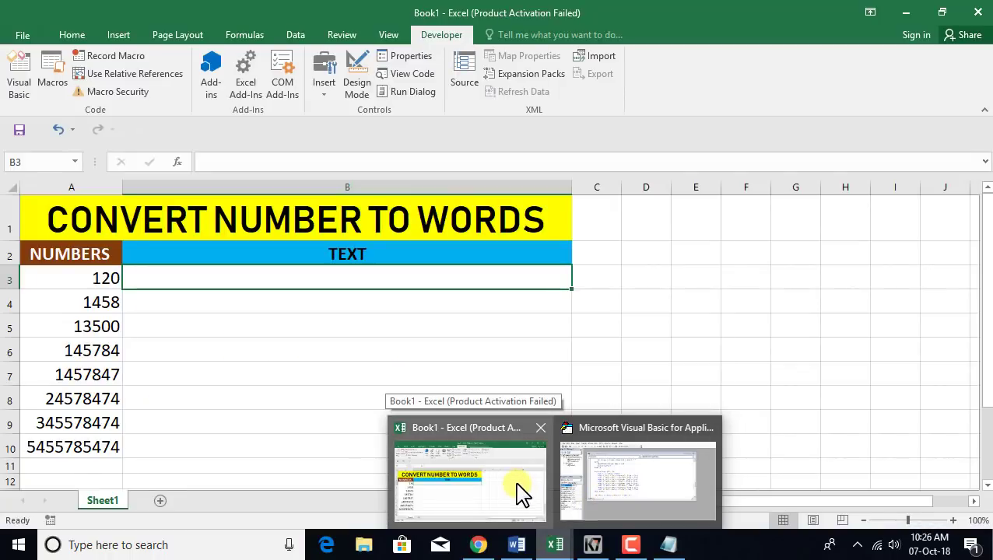
left_click(520, 490)
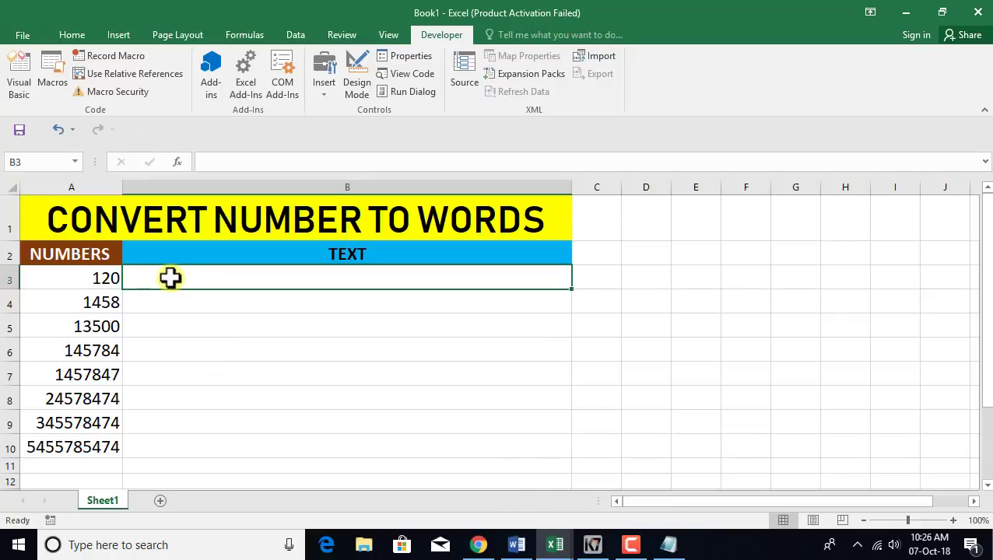
- Enter the formula =SPELLNUMBER(A3) in cell B3 to convert the first number into words
left_click(170, 300)
left_click(171, 282)
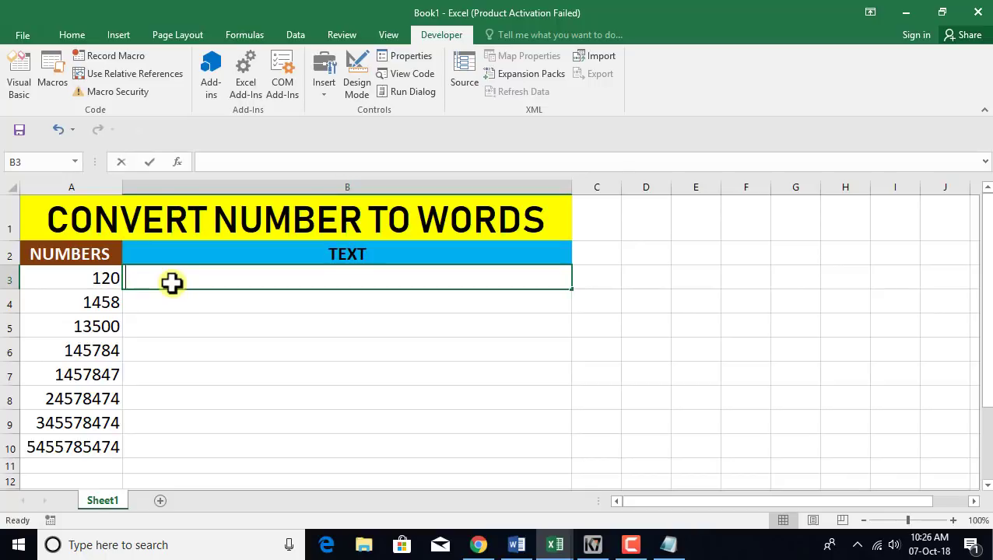
type("=SPE")
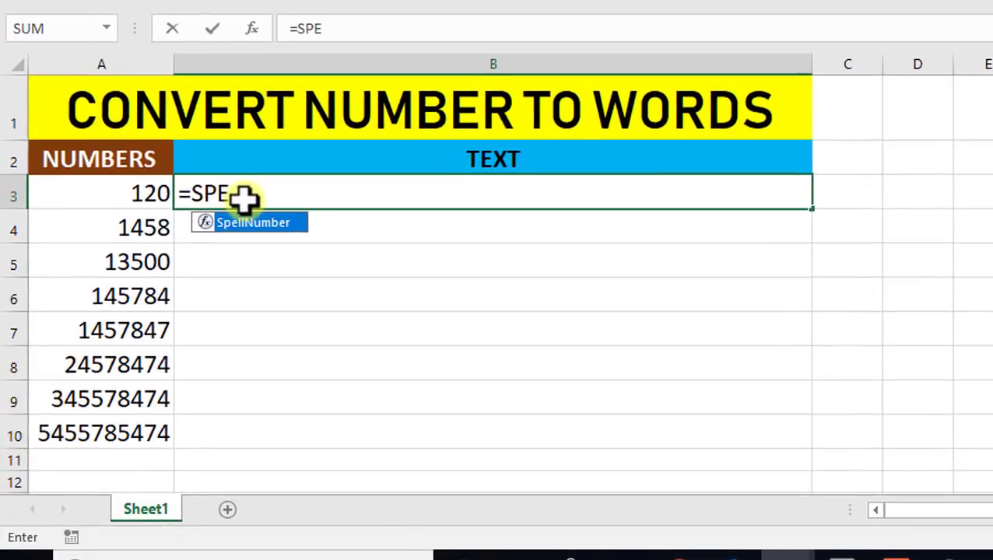
type("LLNUMBE")
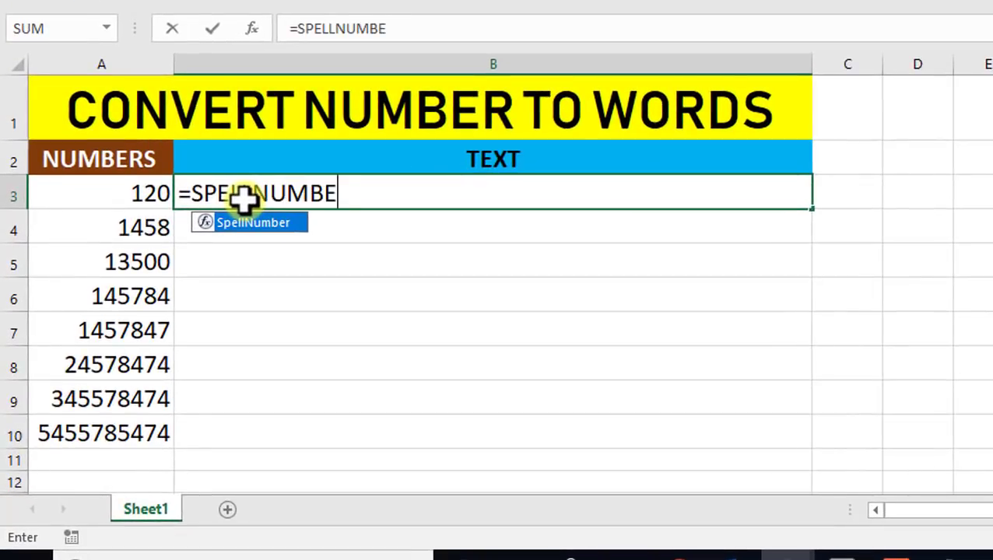
type("R(")
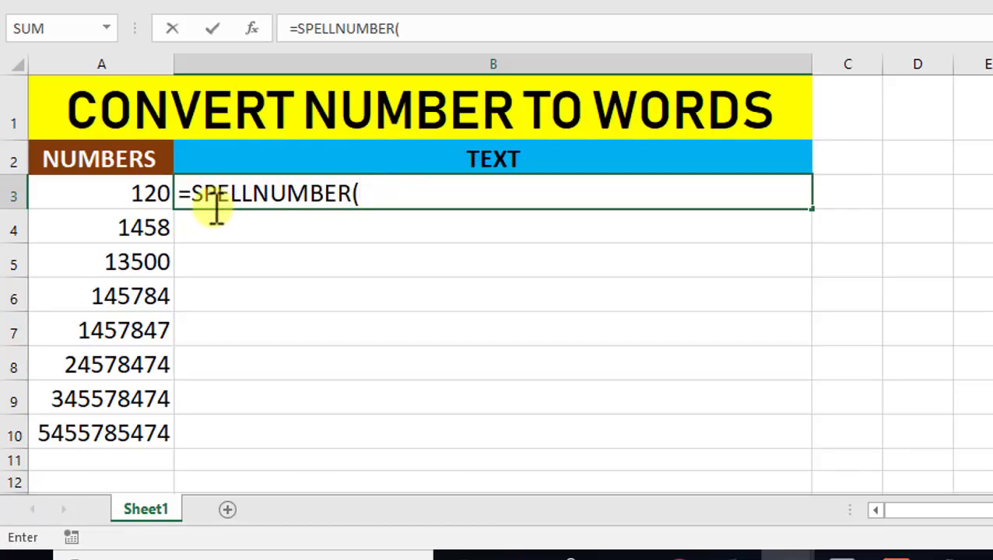
left_click(134, 202)
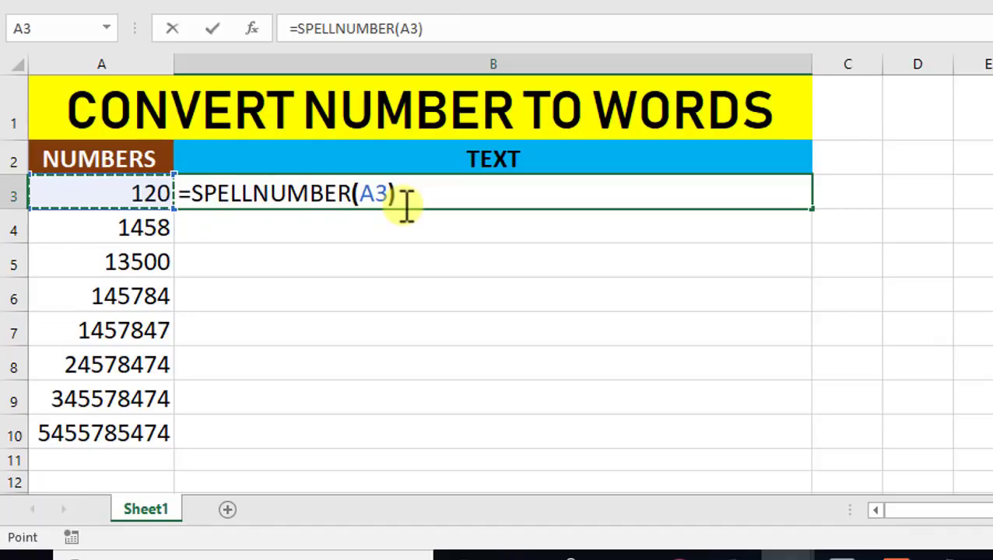
type(")")
key("Return")
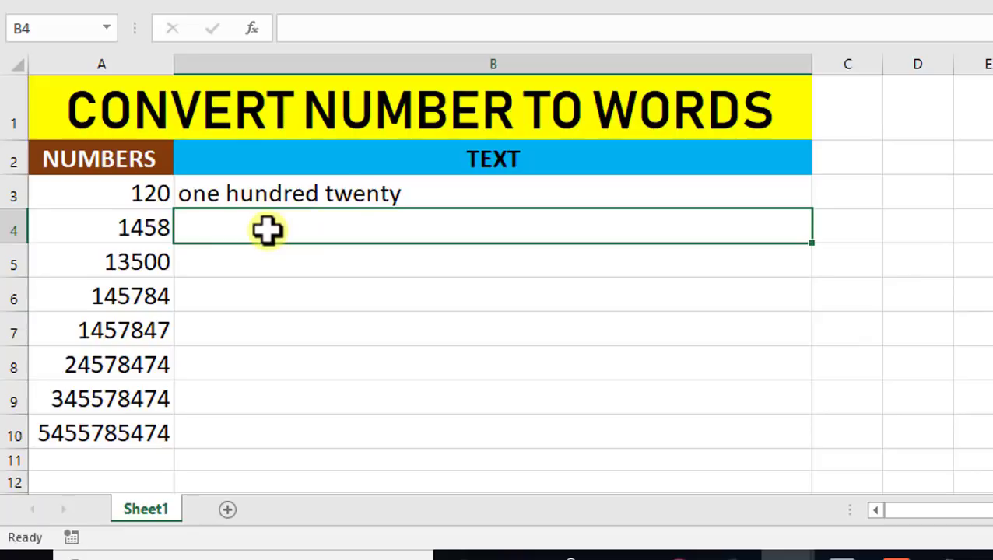
- Enter the formula =SPELLNUMBER(A4) in cell B4 to convert the second number into words
type("=")
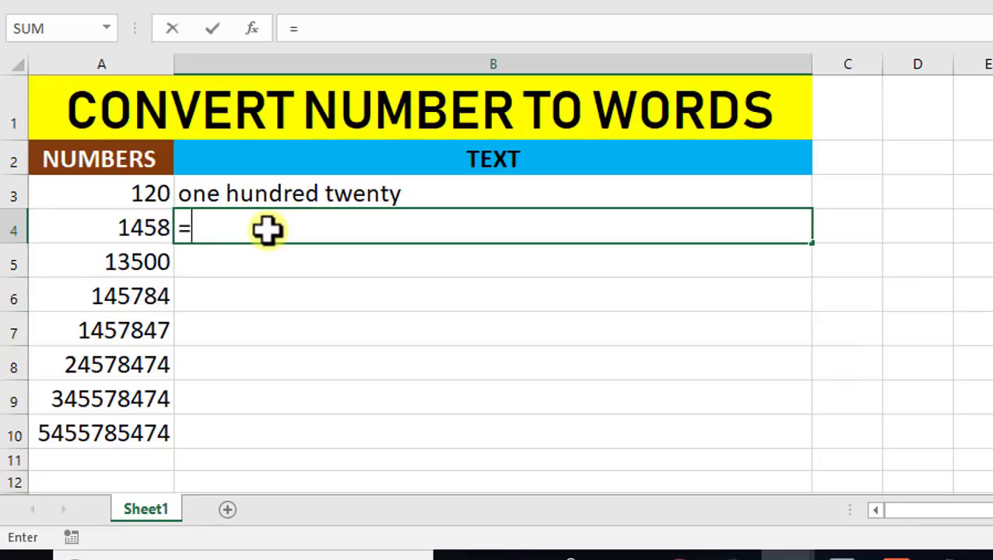
type("SPELLN")
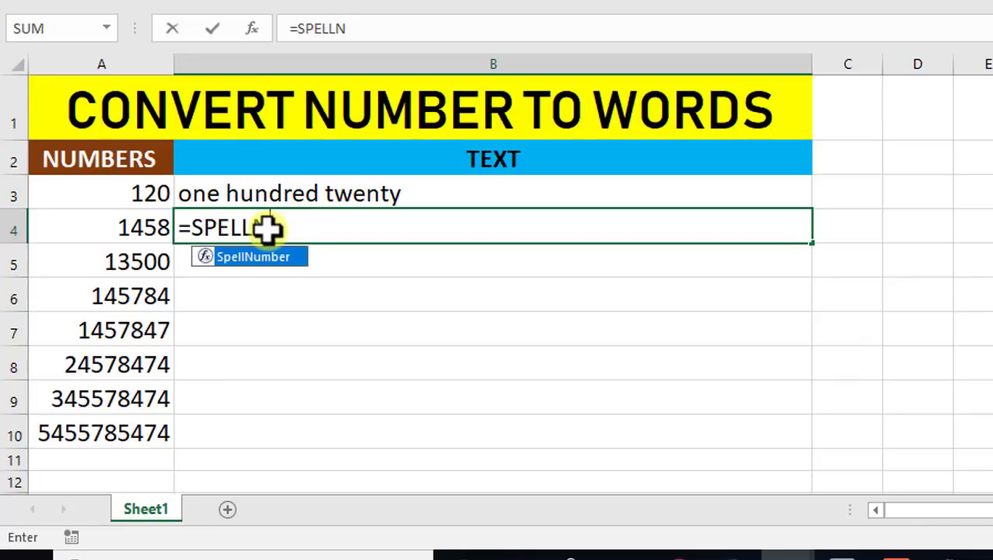
type("UMBER")
key("BackSpace")
type("ER(")
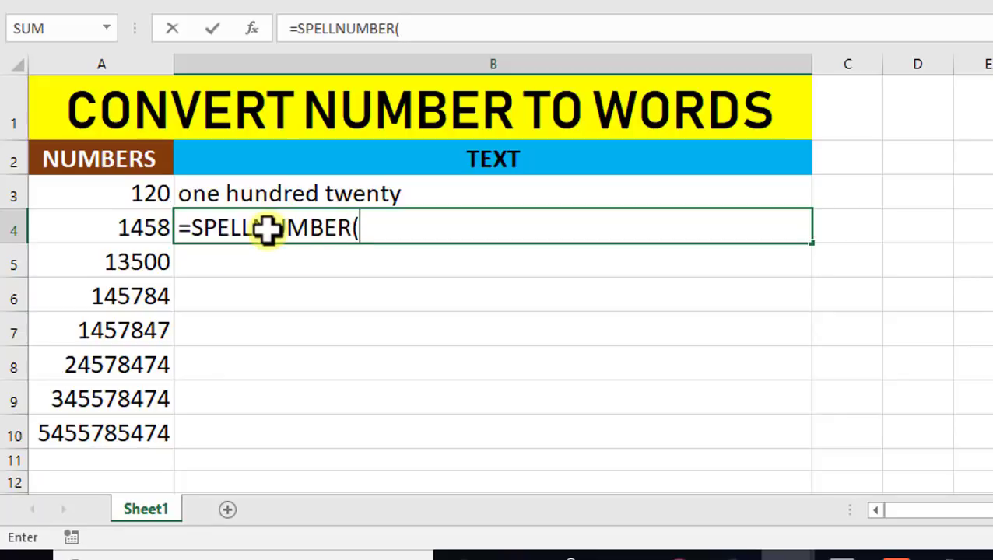
left_click(123, 228)
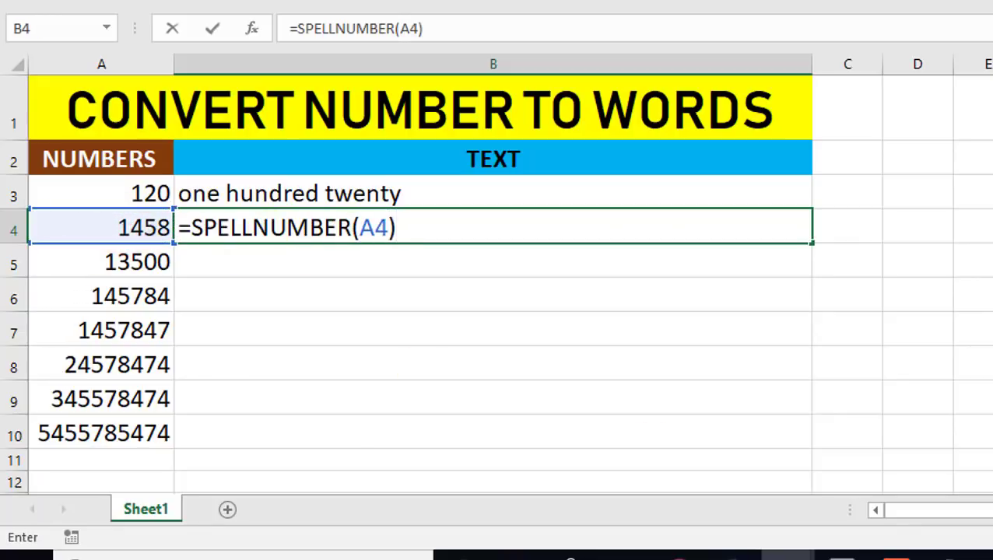
key("Return")
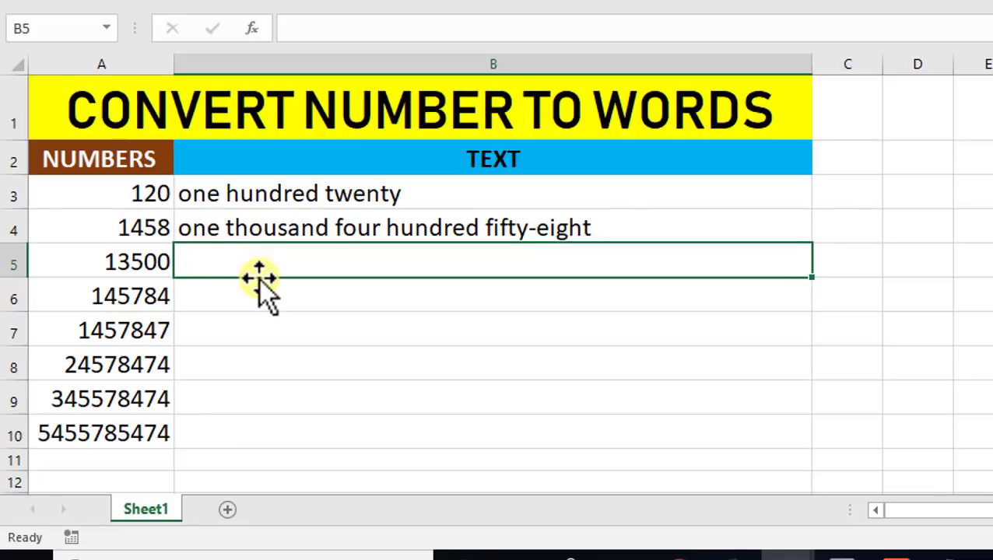
- Fill the SPELLNUMBER formula from cell B4 down through B10, and deselect the filled range
left_click(260, 233)
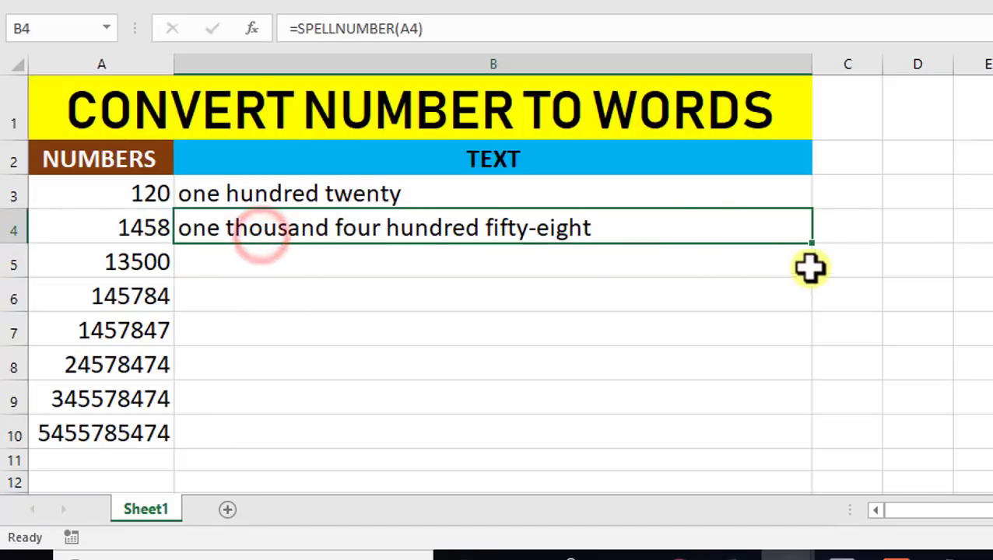
left_click_drag(814, 244, 804, 450)
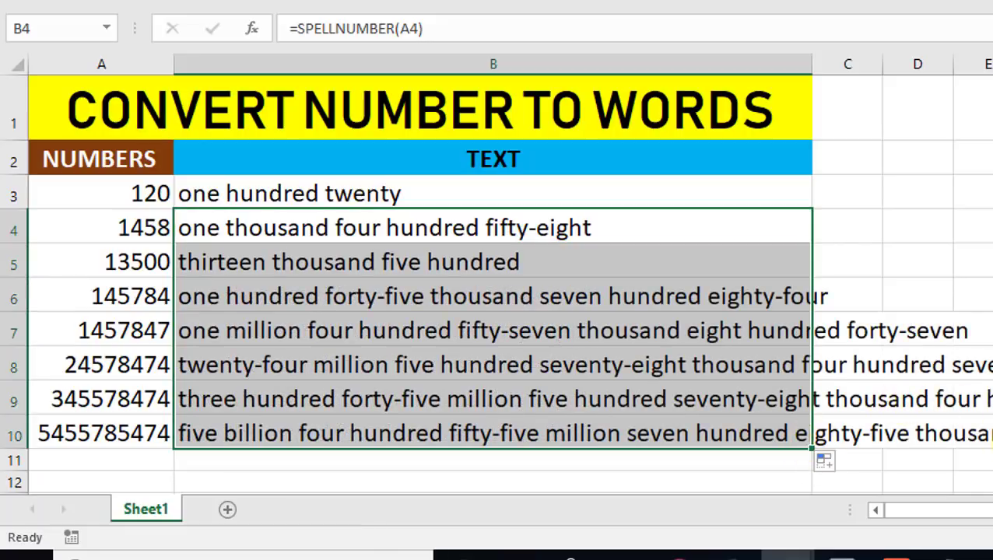
left_click(846, 483)
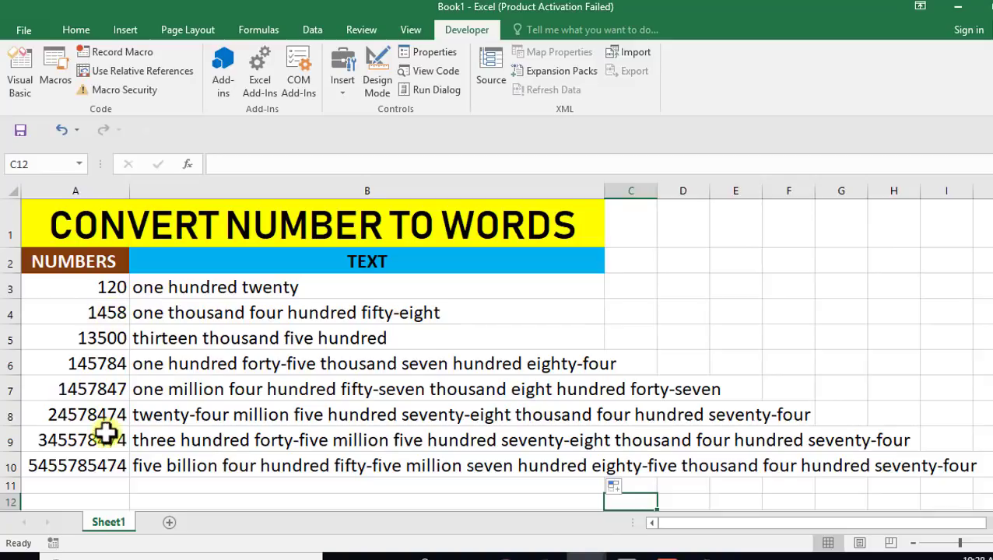
- Compare the number in A10 with its spelled-out text and formula in B10
left_click(185, 465)
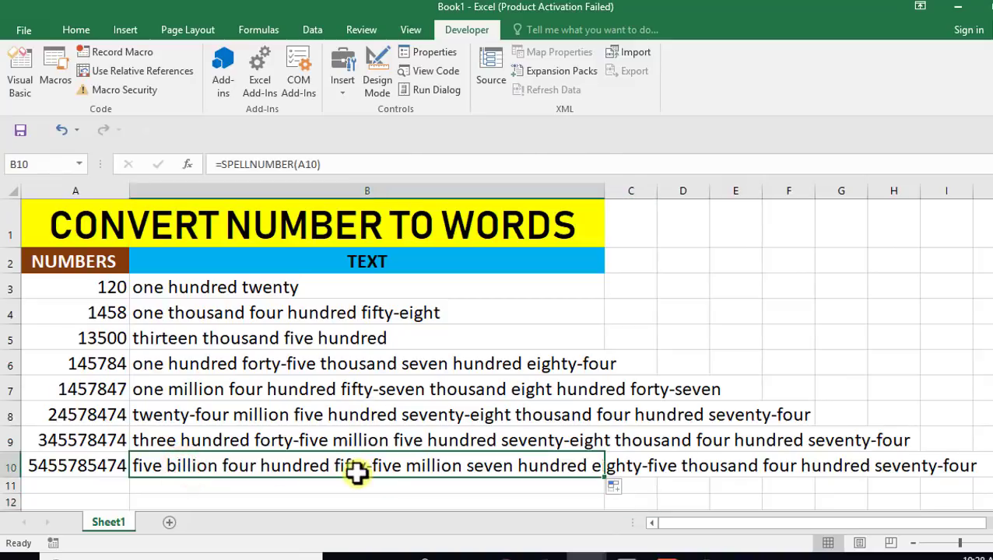
left_click(82, 470)
left_click(175, 470)
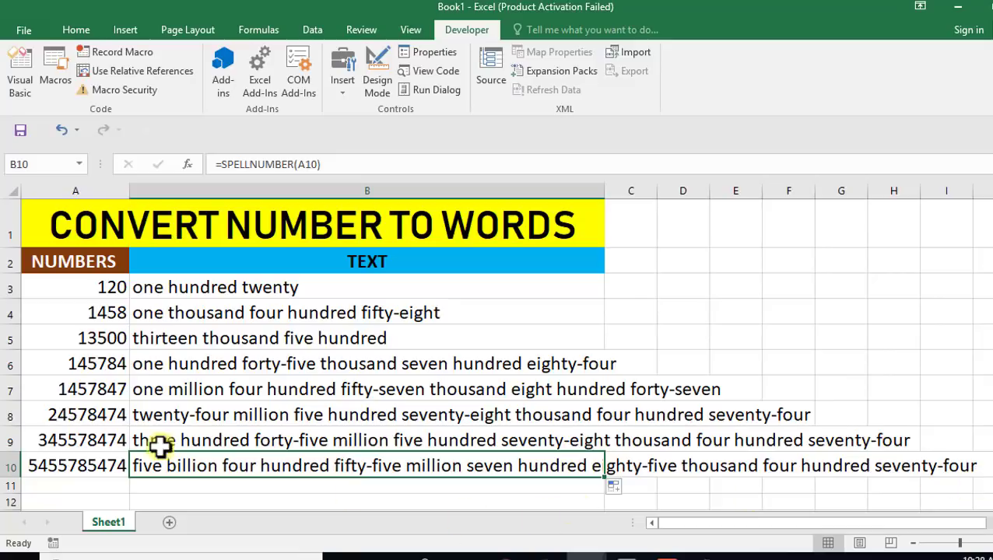
left_click(101, 467)
left_click(627, 470)
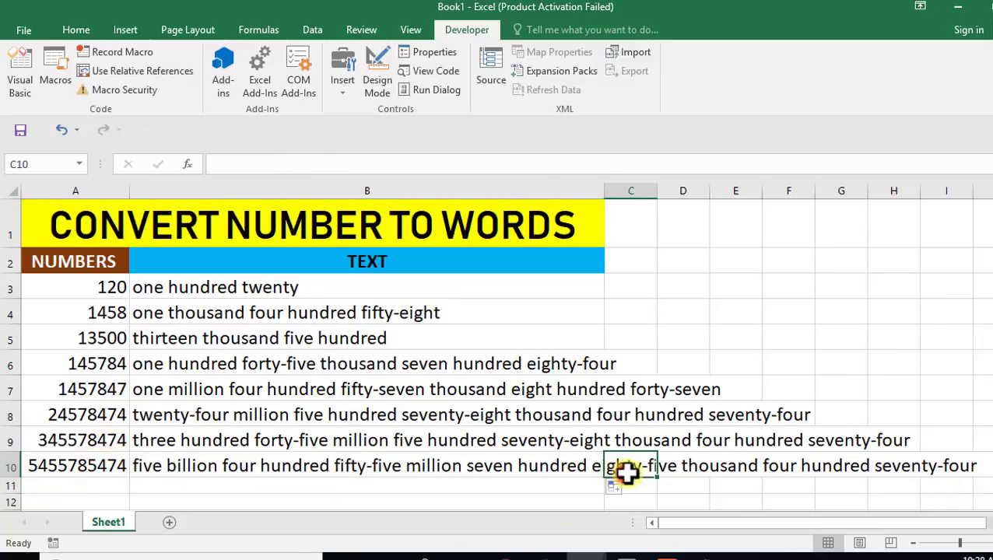
left_click(75, 469)
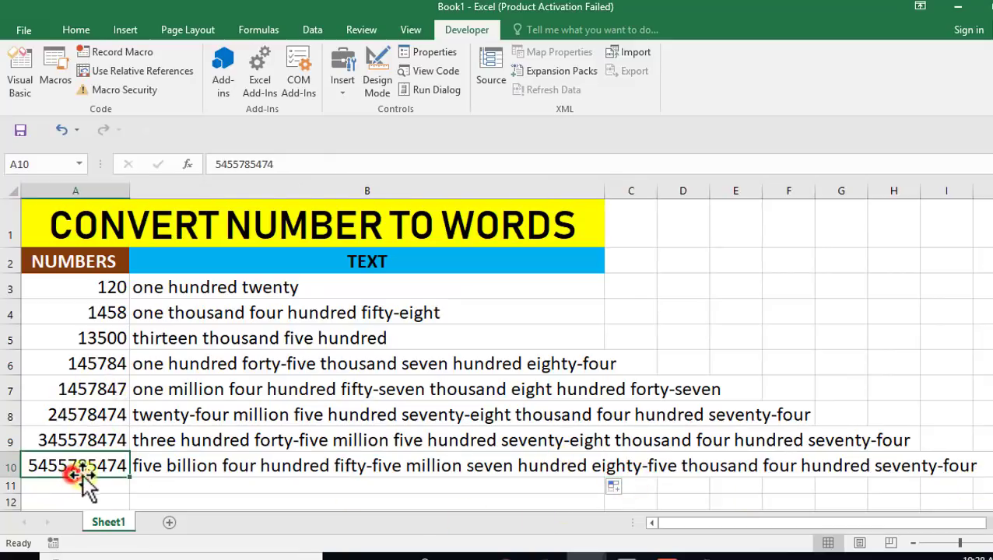
left_click(151, 468)
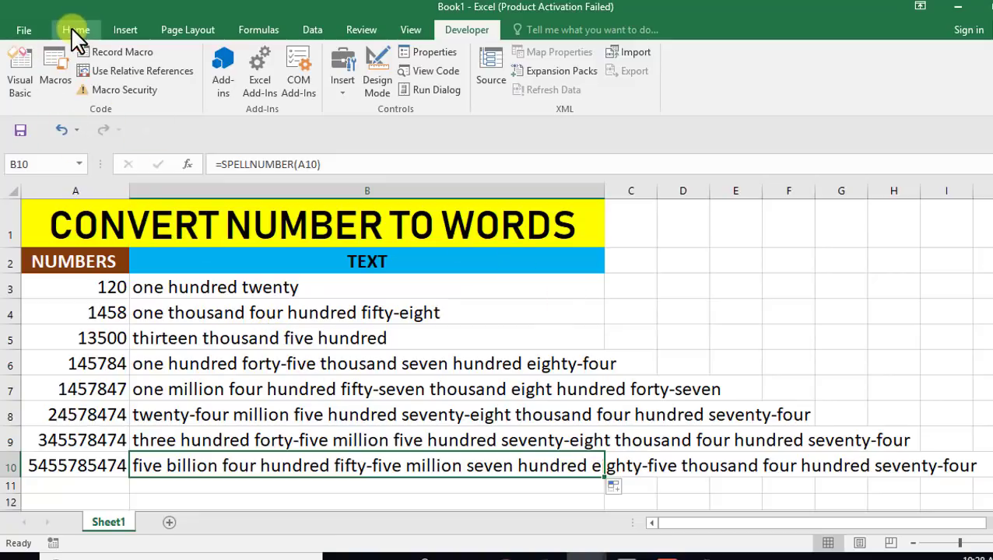
- Start saving the workbook to the DEMO folder on This PC with the file name CONVERT TO WORDS
left_click(24, 31)
left_click(31, 164)
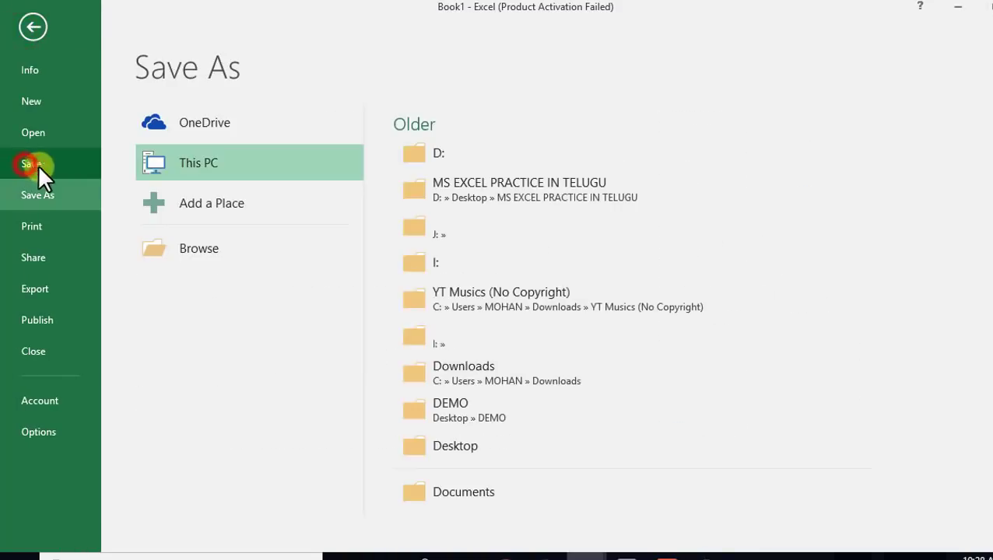
double_click(221, 173)
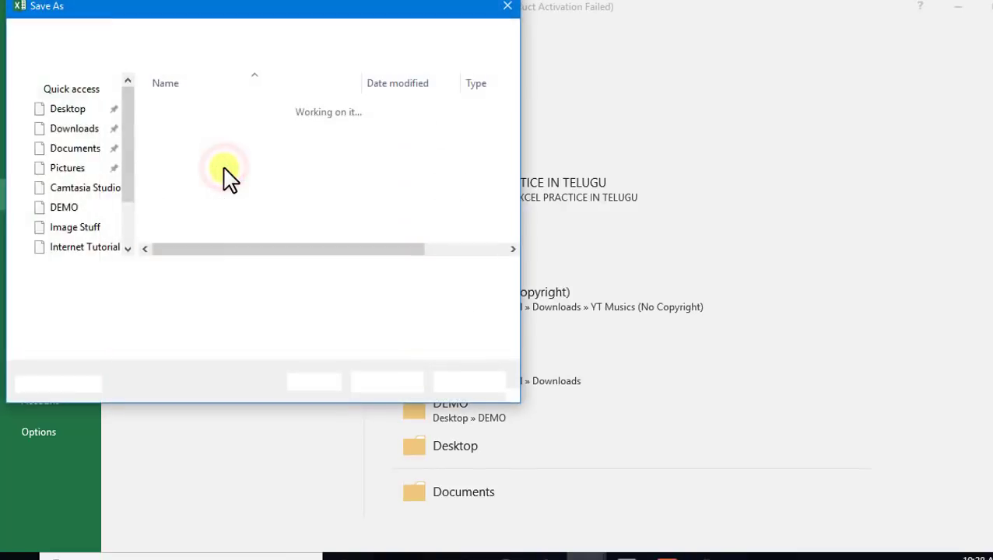
left_click(239, 275)
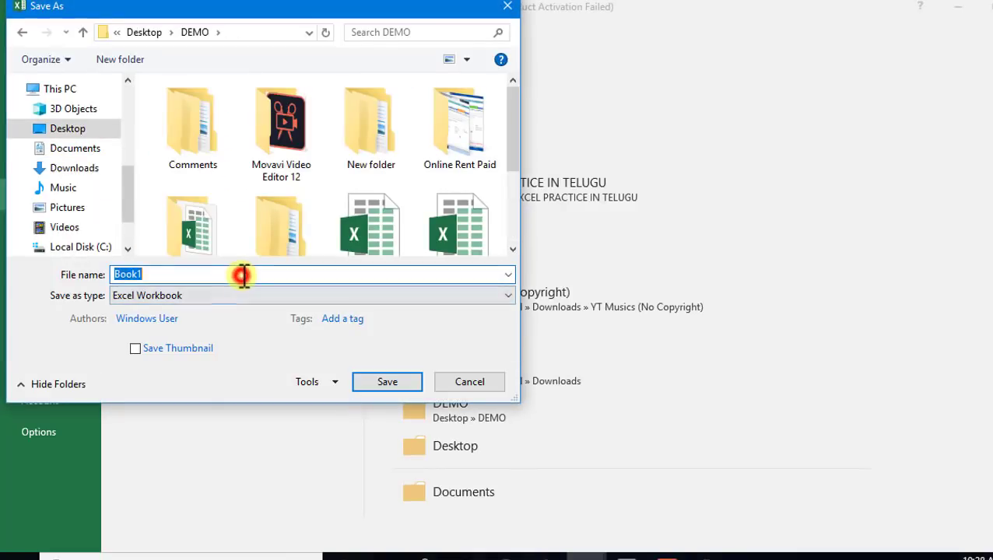
type("CONVERT TO WORDS")
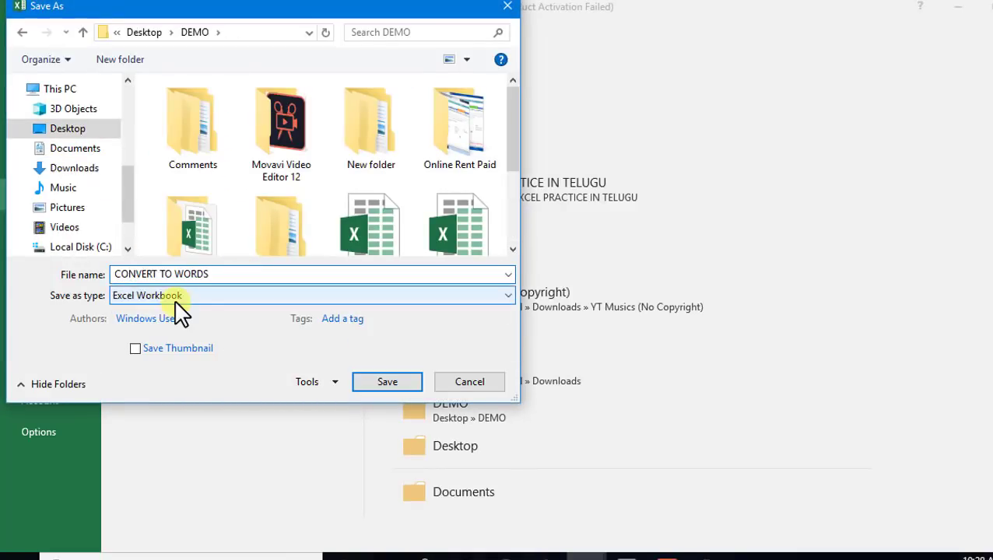
- Set the file type for saving the workbook to Excel Macro-Enabled Workbook
left_click(174, 299)
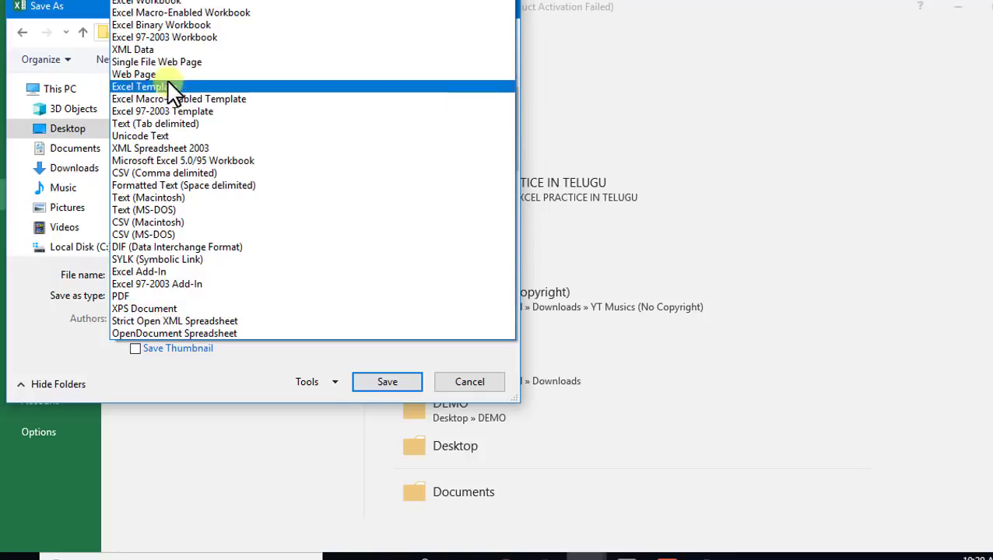
left_click(100, 351)
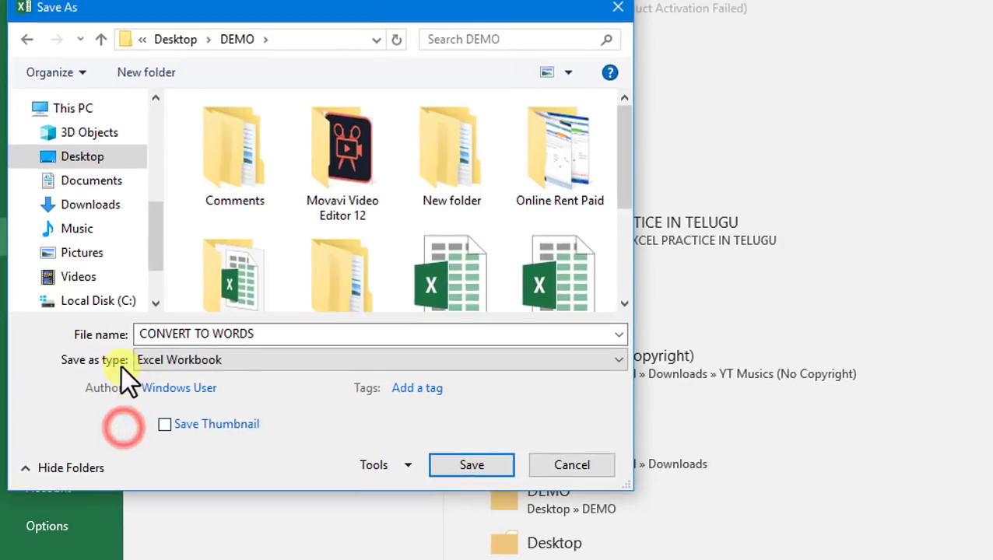
left_click(239, 354)
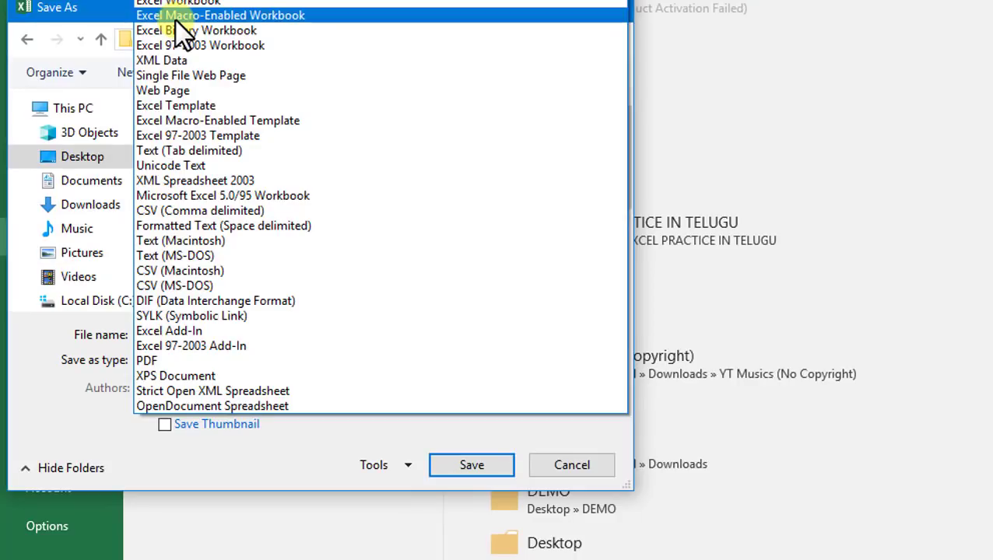
left_click(96, 18)
left_click_drag(118, 16, 127, 51)
left_click(311, 396)
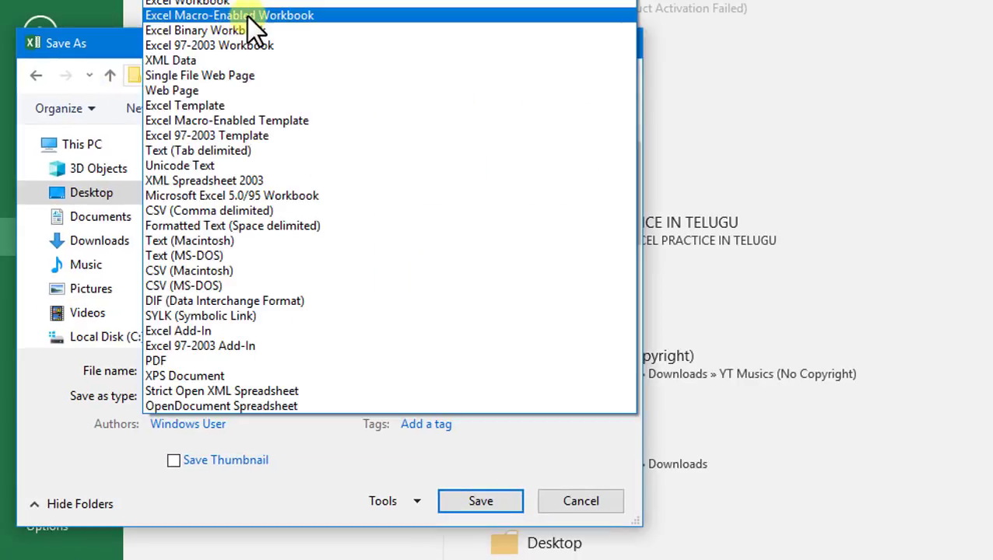
left_click(262, 15)
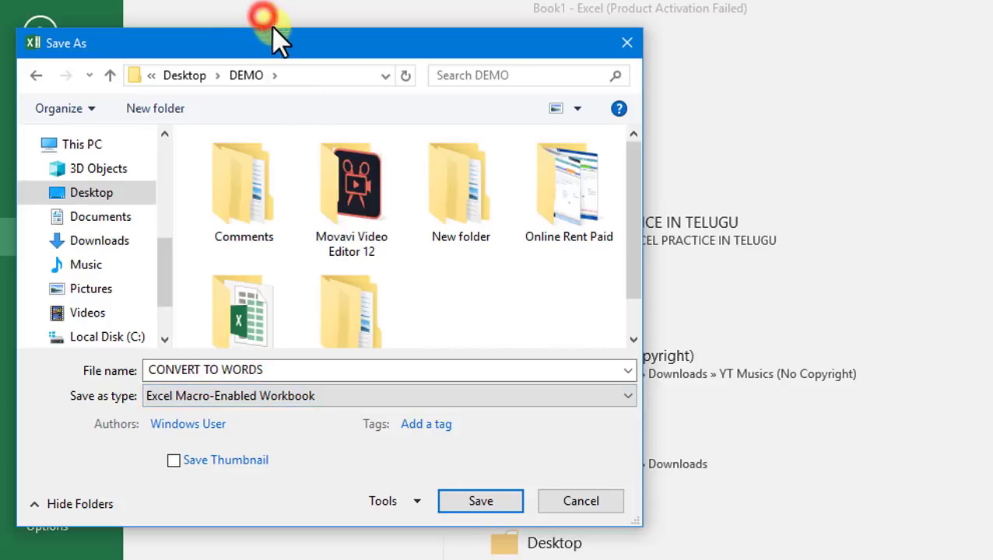
- Save the CONVERT TO WORDS workbook as macro-enabled in the DEMO folder and close it
left_click(457, 501)
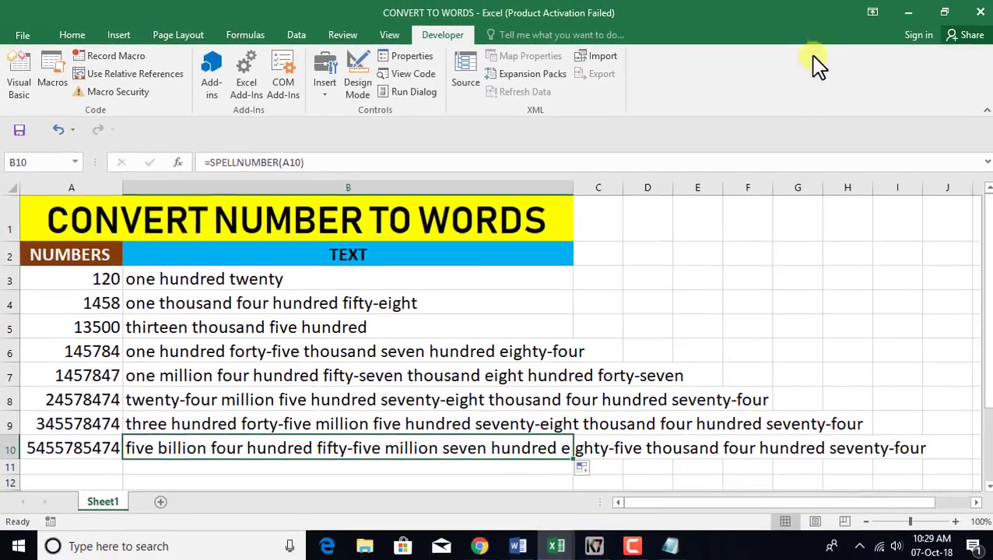
left_click(980, 8)
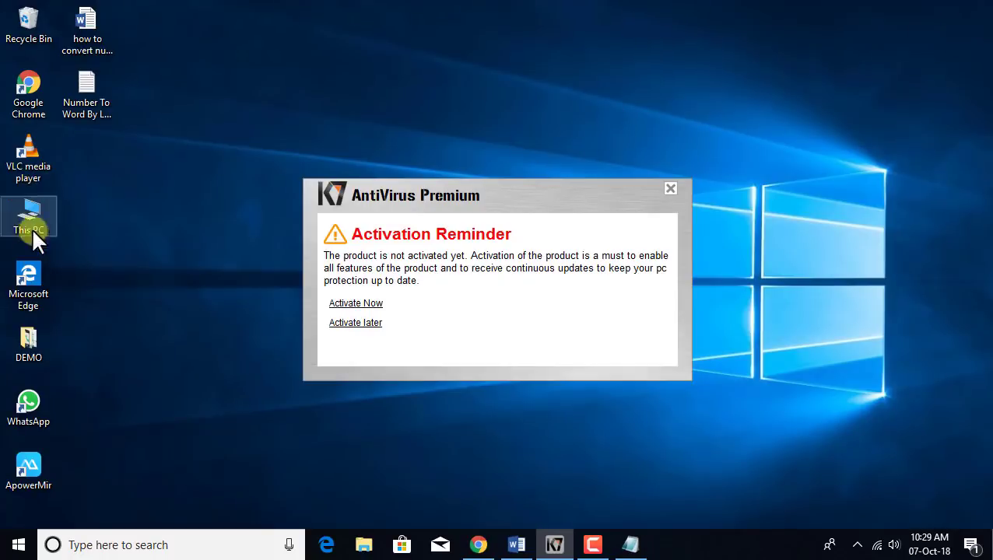
- Open the DEMO folder on the desktop and reopen the CONVERT TO WORDS workbook from it
left_click(29, 319)
double_click(29, 343)
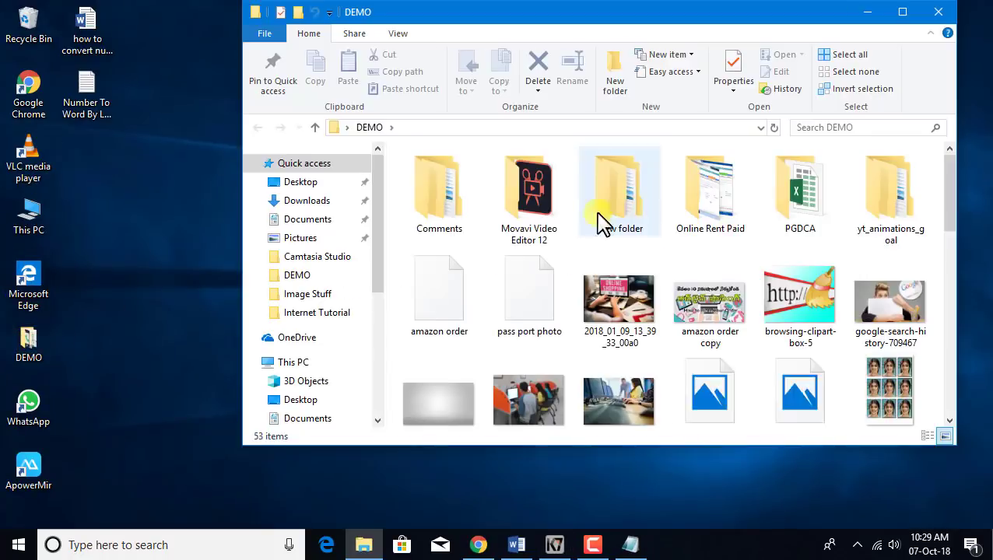
left_click(803, 226)
double_click(817, 179)
double_click(541, 222)
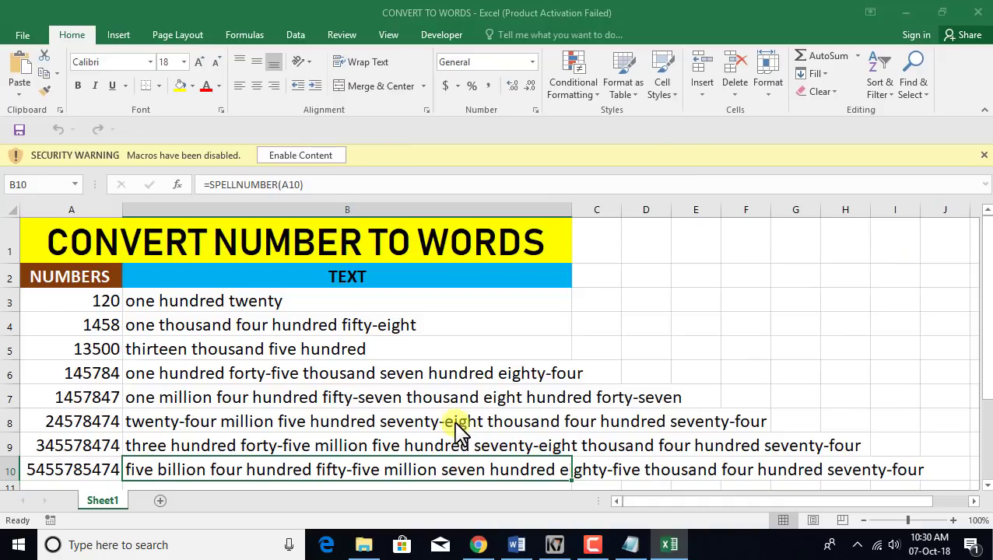
left_click(656, 424)
- Enter 50 in cell A11 and try to start a SPELLNUMBER formula in B11 with macros still disabled
scroll(58, 419, "down", 2)
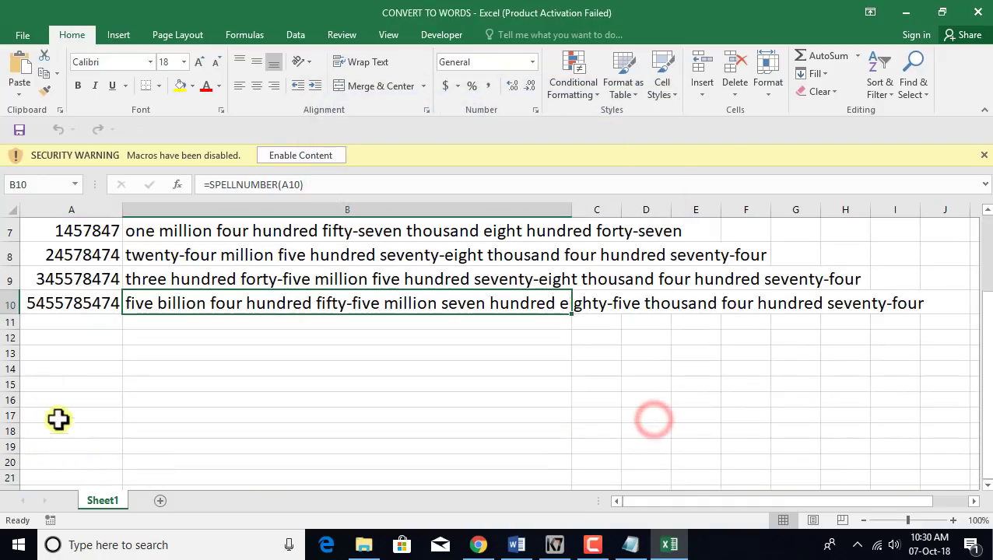
left_click(49, 326)
type("50")
key("Tab")
type("=sp")
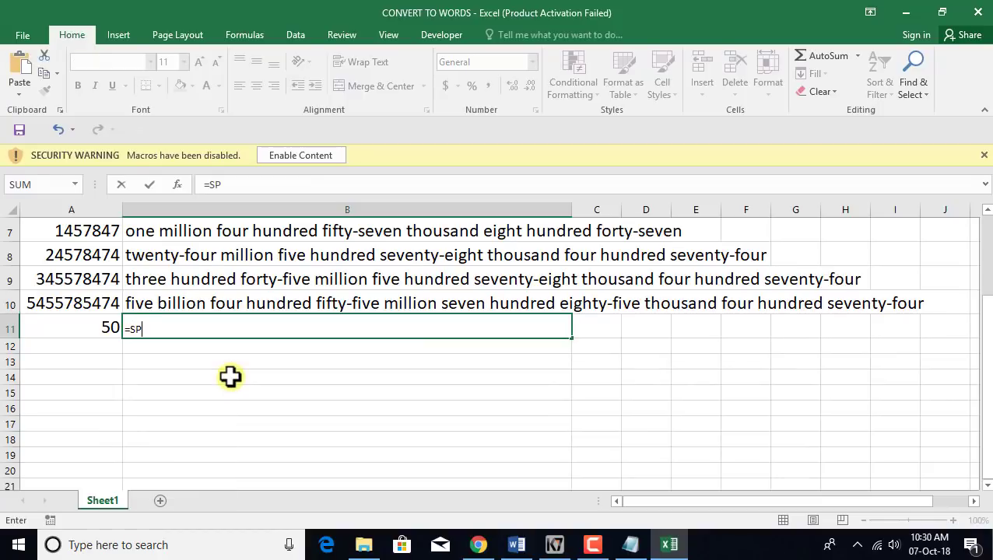
key("Escape")
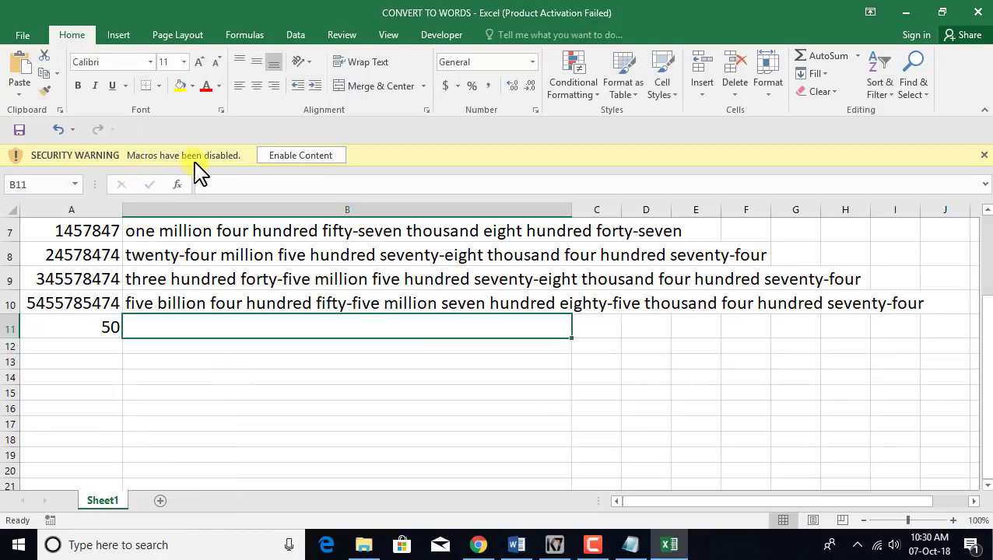
- Enable the workbook's macro content and enter the formula =SPELLNUMBER(50) in cell B11
left_click(299, 156)
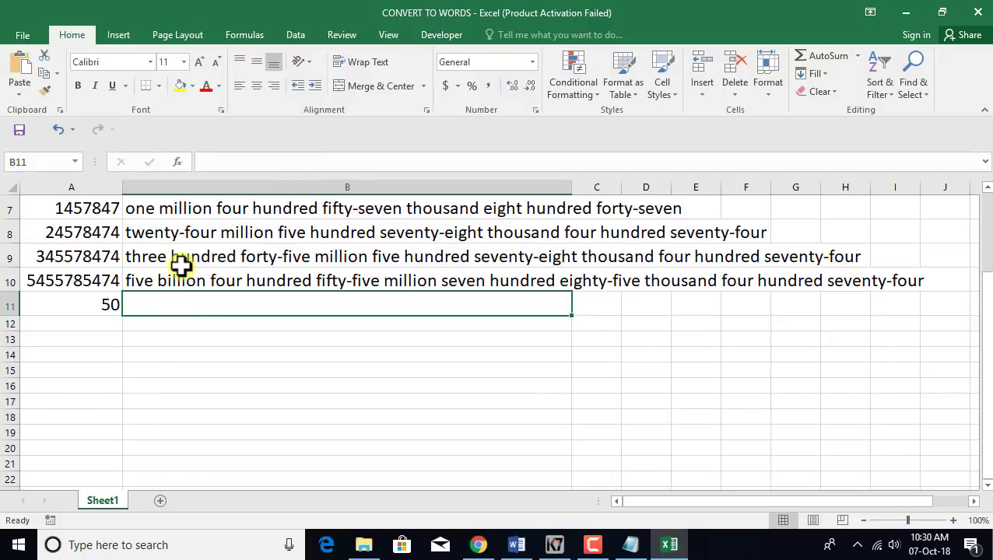
type("=SPELL")
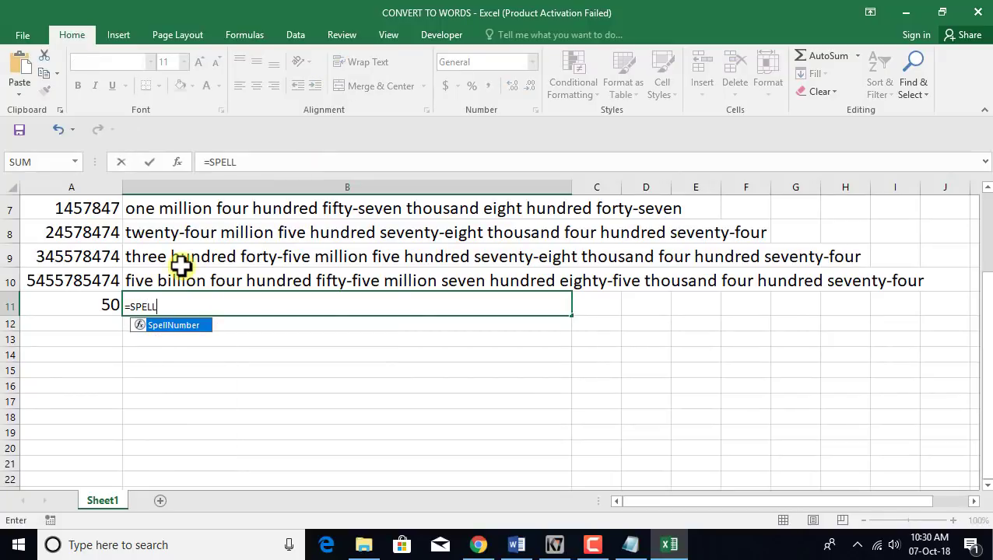
type("NUMBER(50")
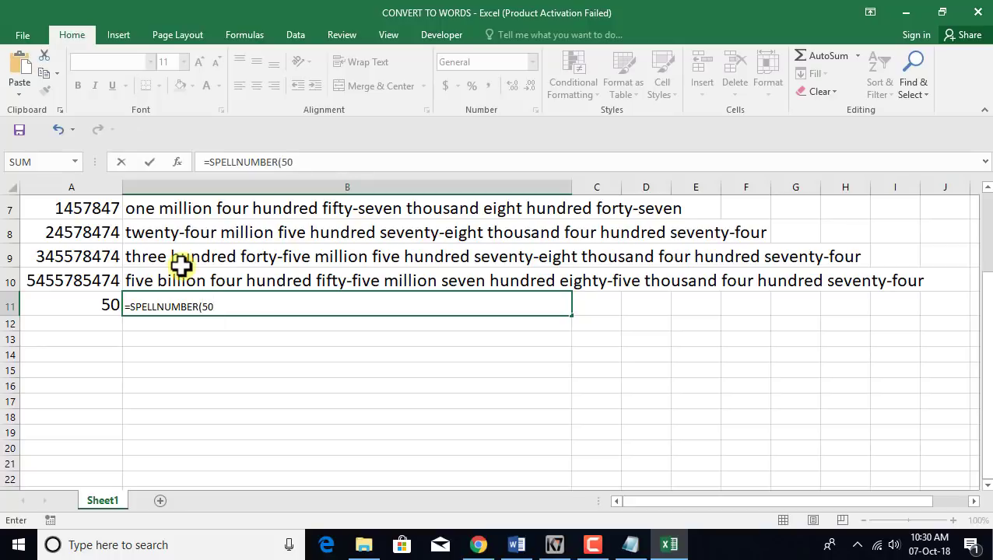
key("Return")
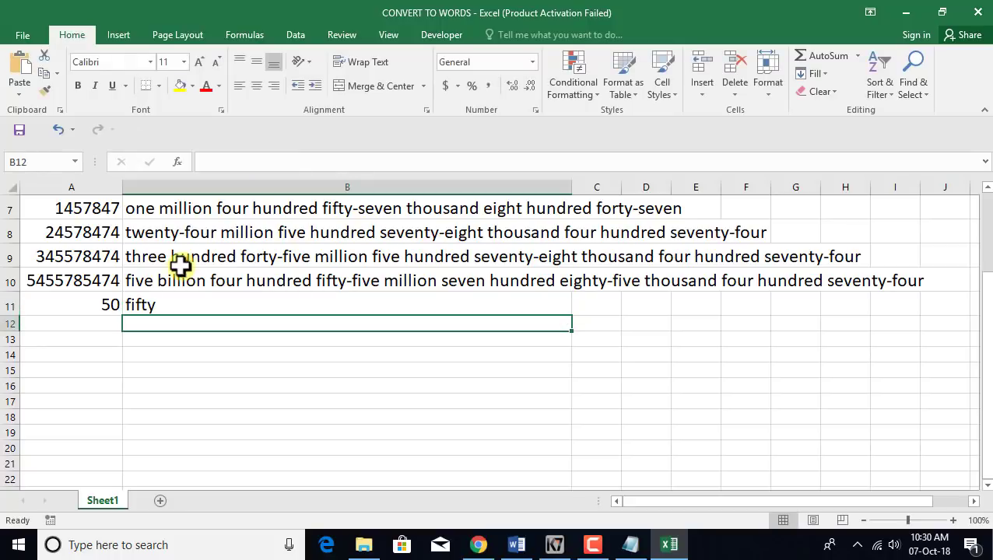
- Clear the test number and its formula from cells A11:B11, and select cell B6
left_click(164, 302)
left_click_drag(93, 308, 164, 311)
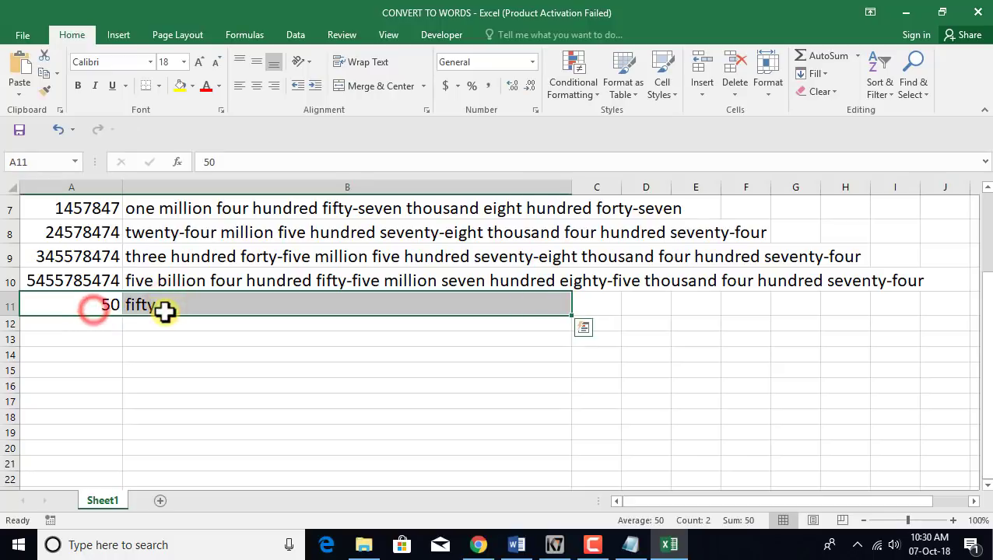
key("Delete")
scroll(166, 313, "up", 3)
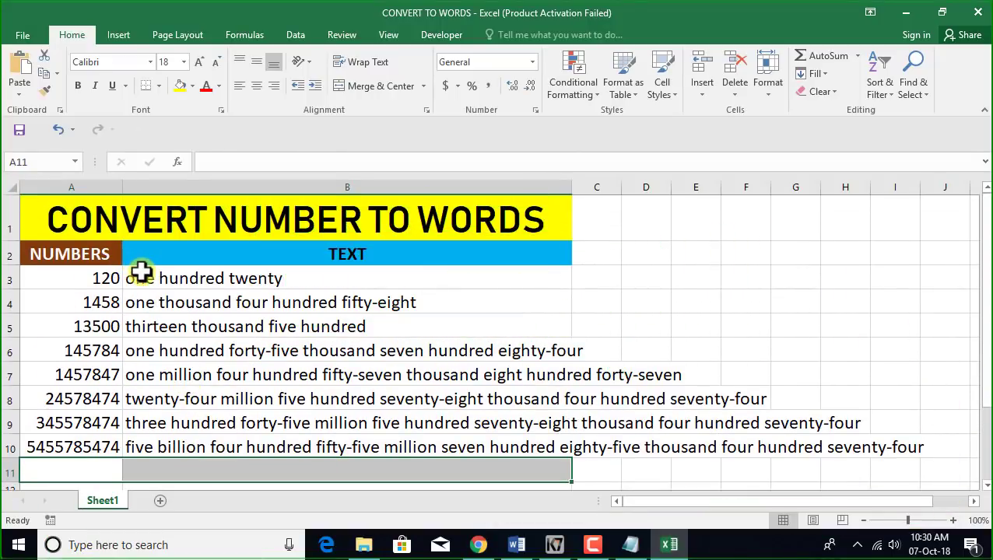
left_click(229, 356)
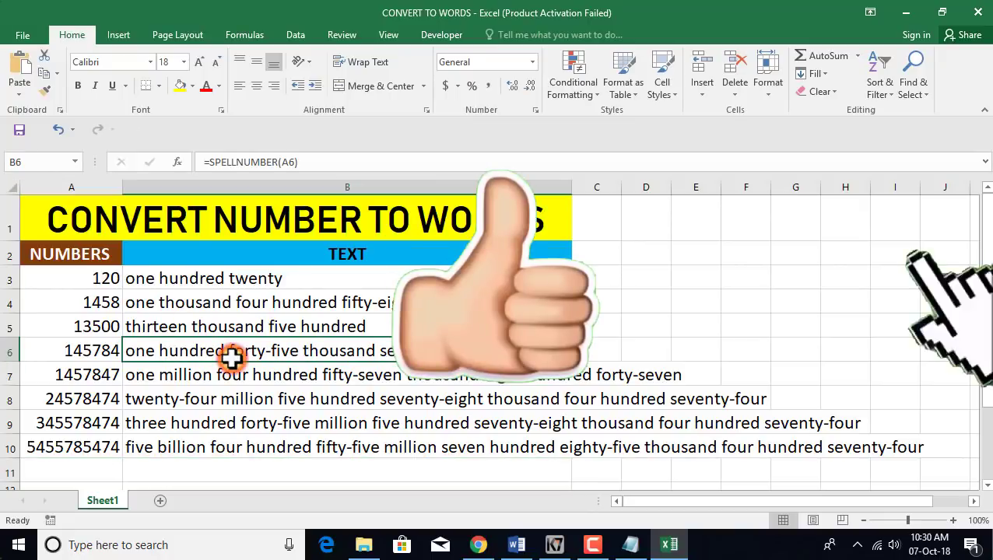